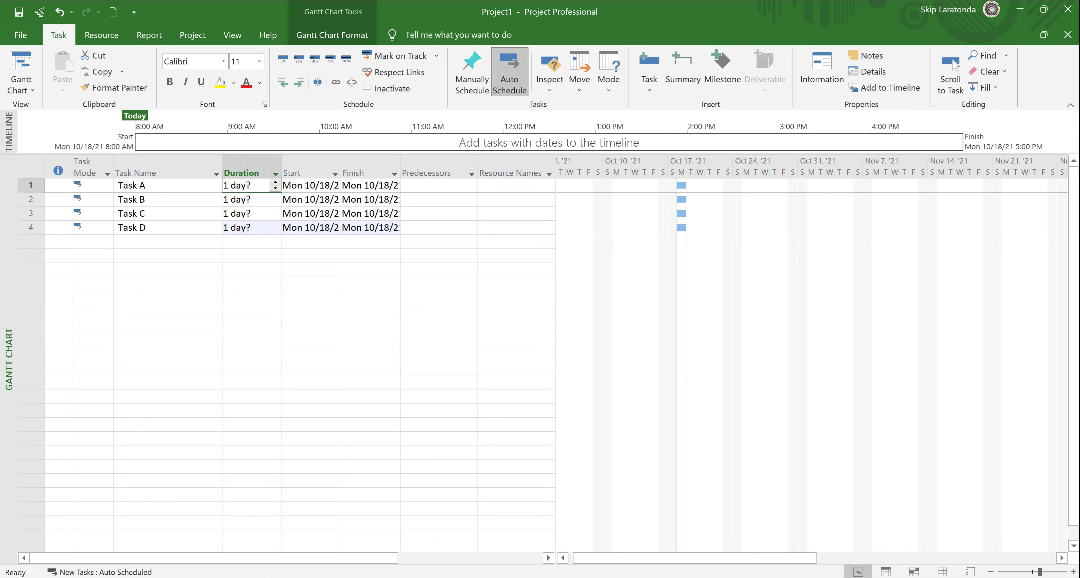
# Set the durations of Task A to 1 day, Task B to 2 days, Task C to 1 week and Task D to 0 days
pyautogui.write('1d')
pyautogui.press('Return')
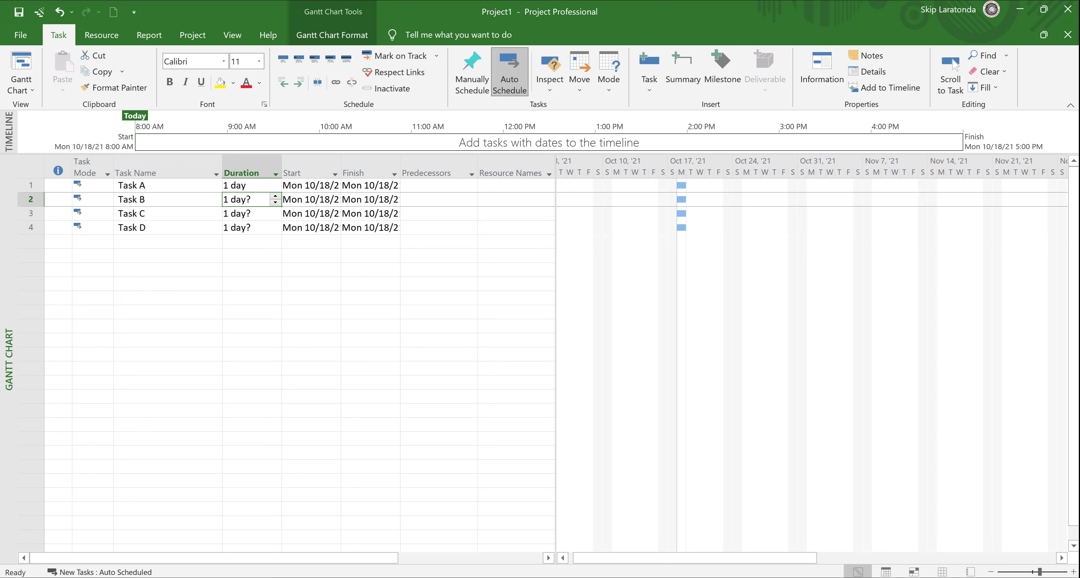
pyautogui.write('2d')
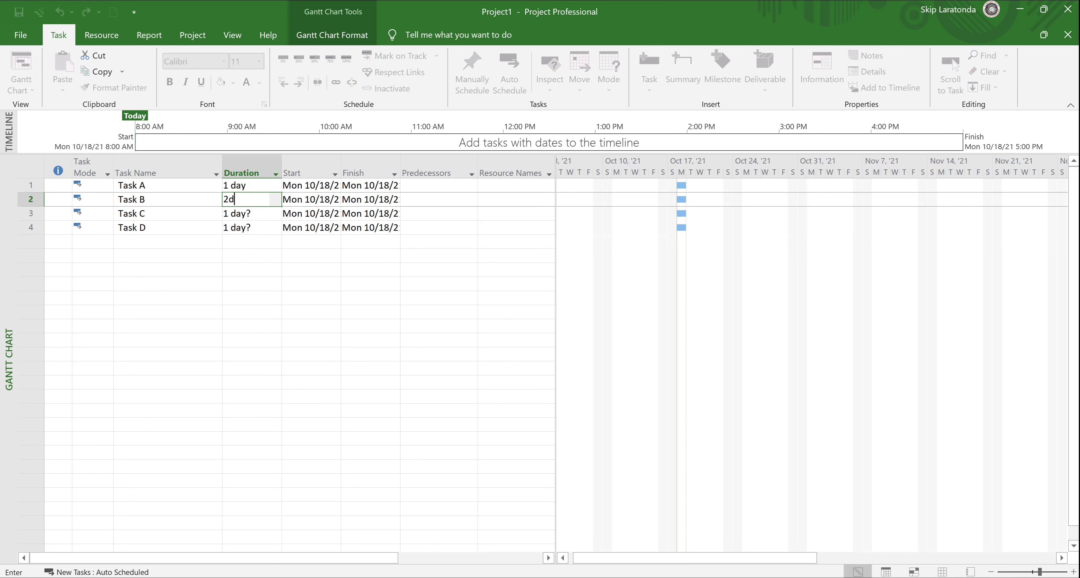
pyautogui.press('Return')
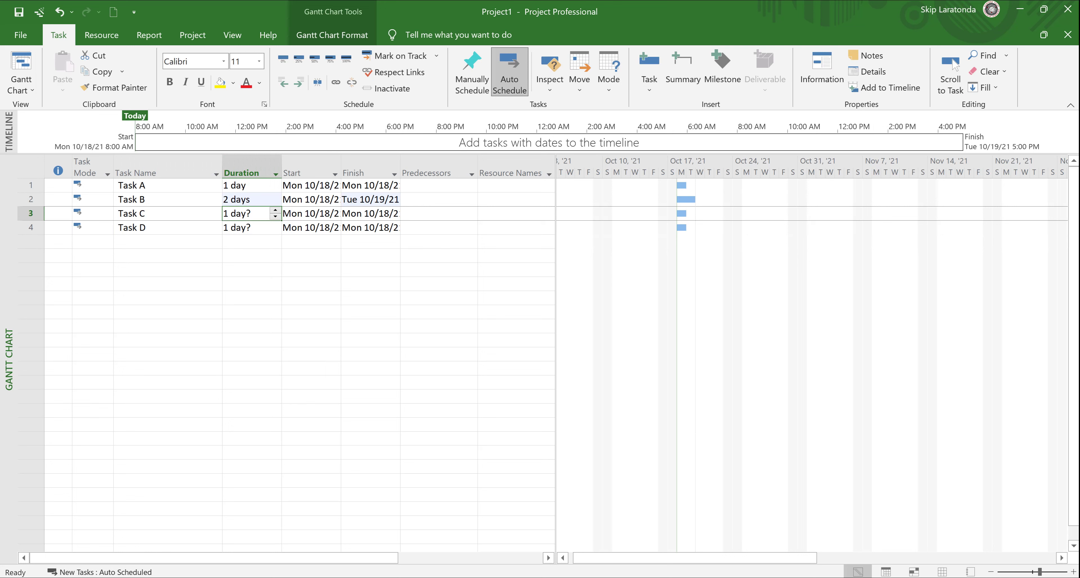
pyautogui.write('1w')
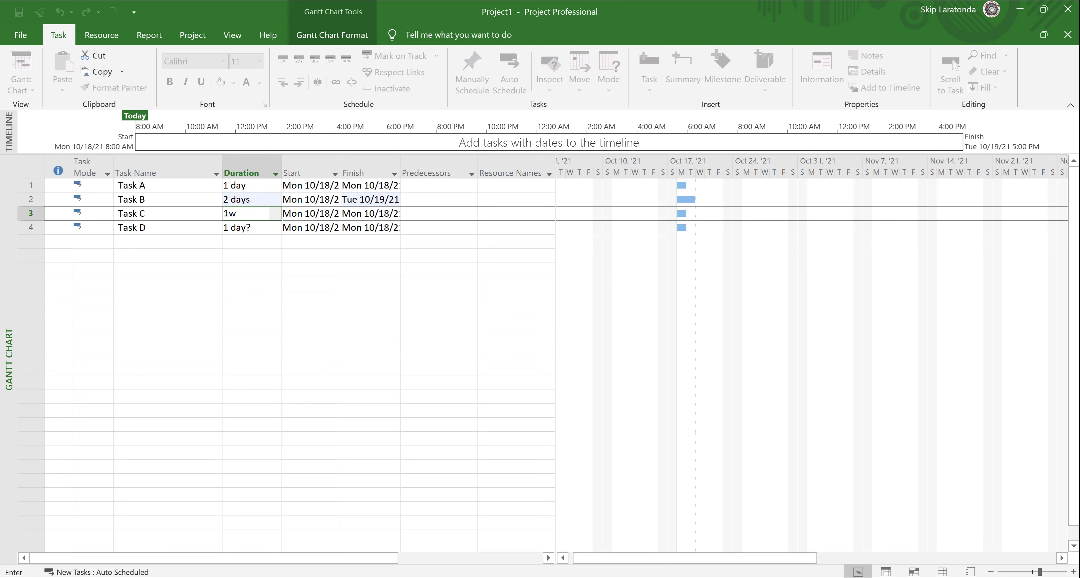
pyautogui.press('Return')
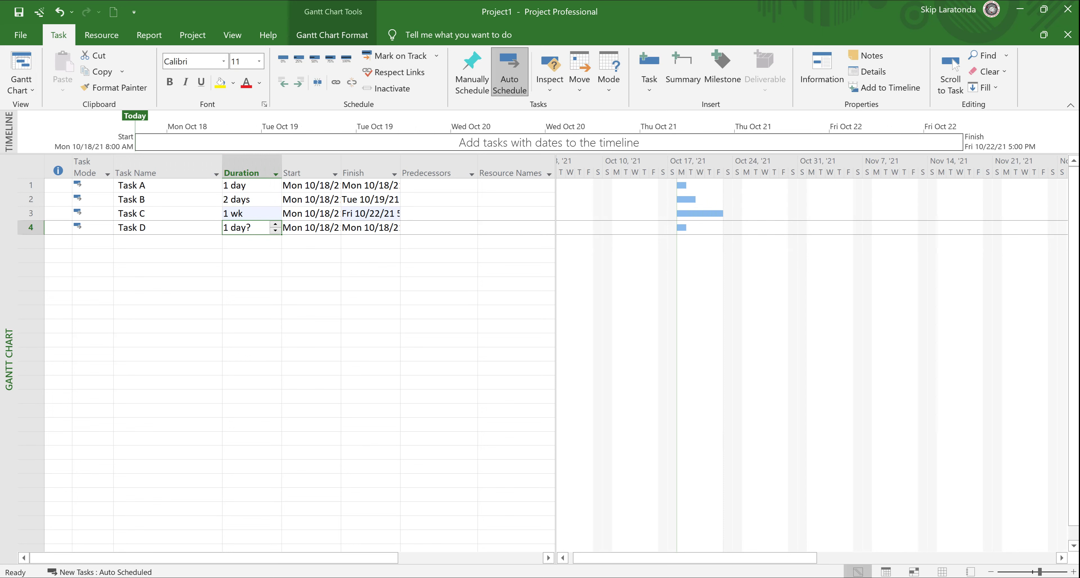
pyautogui.write('0d')
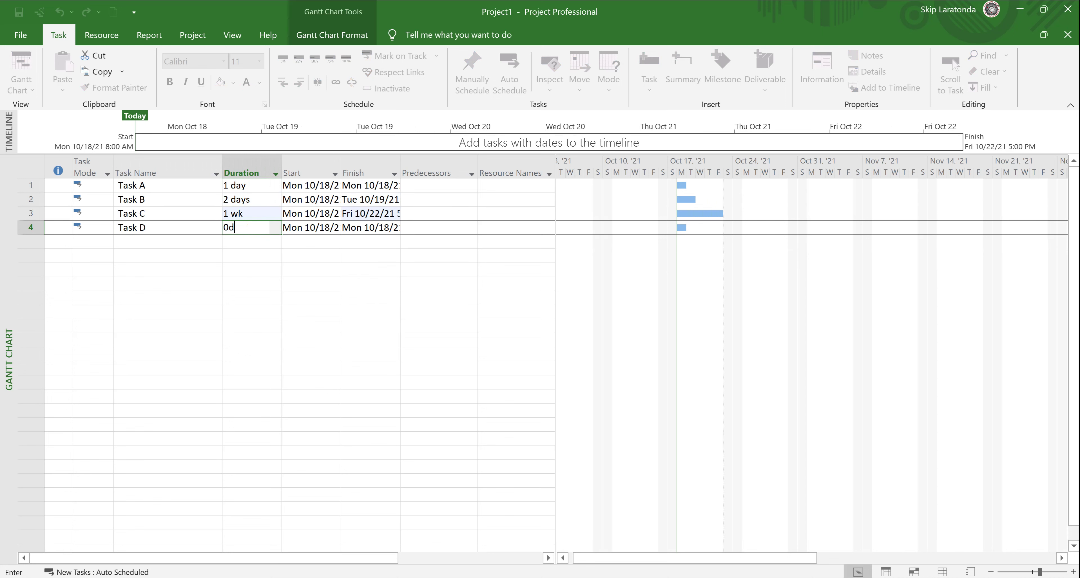
pyautogui.press('Return')
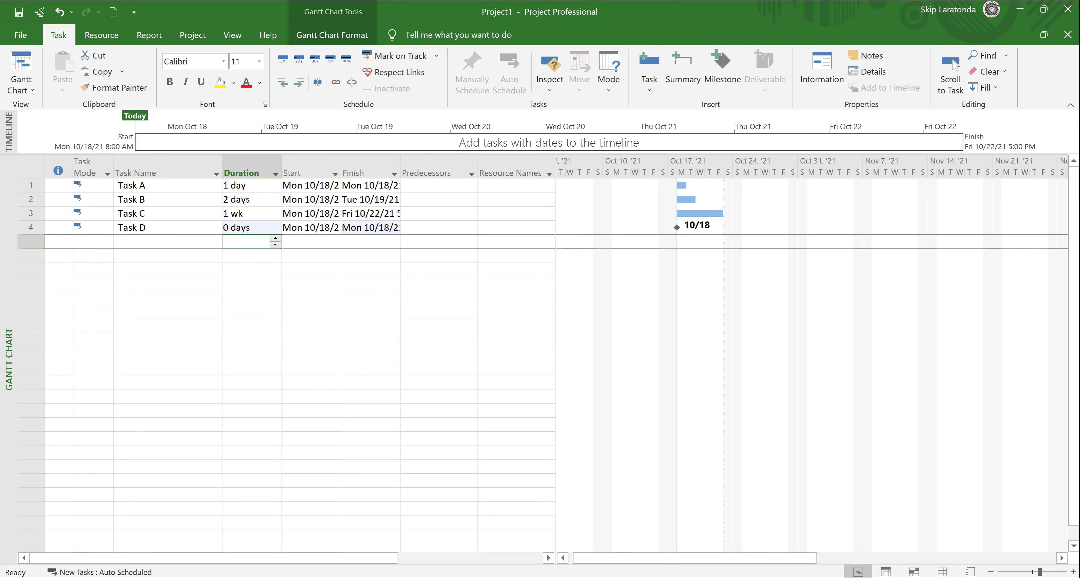
# Examine the start and finish dates of Tasks A through D
pyautogui.click(310, 186)
pyautogui.hotkey('shift', 'Down')
pyautogui.hotkey('shift', 'Down')
pyautogui.hotkey('shift', 'Down')
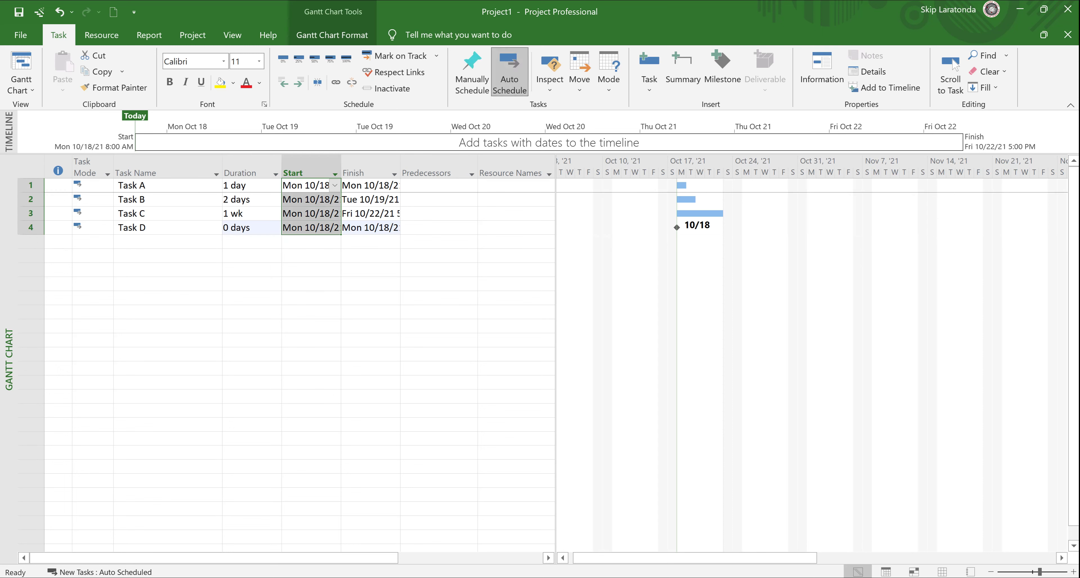
pyautogui.press('Right')
pyautogui.hotkey('shift', 'Down')
pyautogui.hotkey('shift', 'Down')
pyautogui.hotkey('shift', 'Down')
pyautogui.click(310, 283)
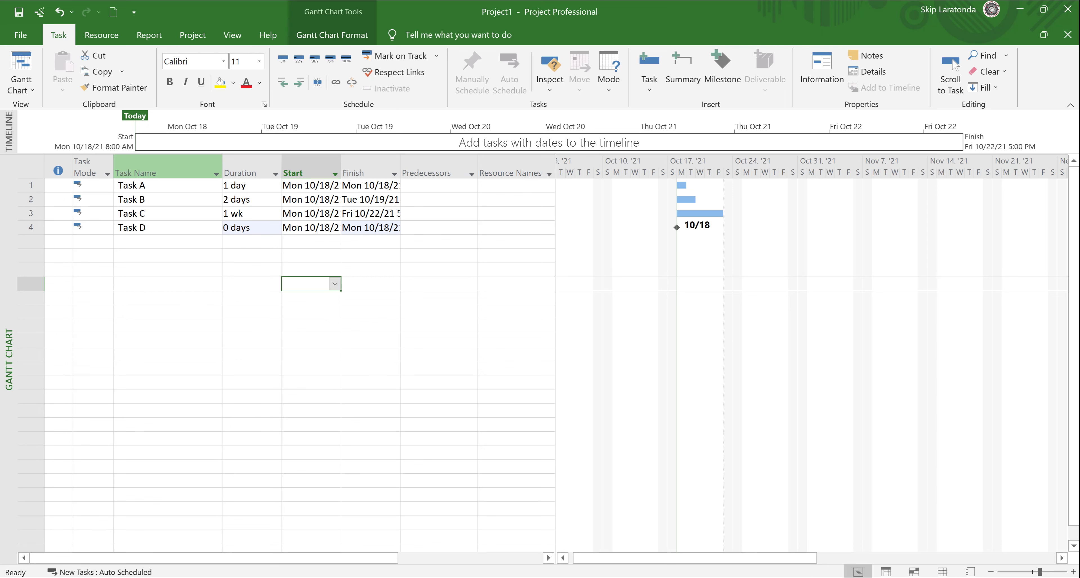
# Link Tasks A through D in sequence and check their predecessors
pyautogui.click(163, 168)
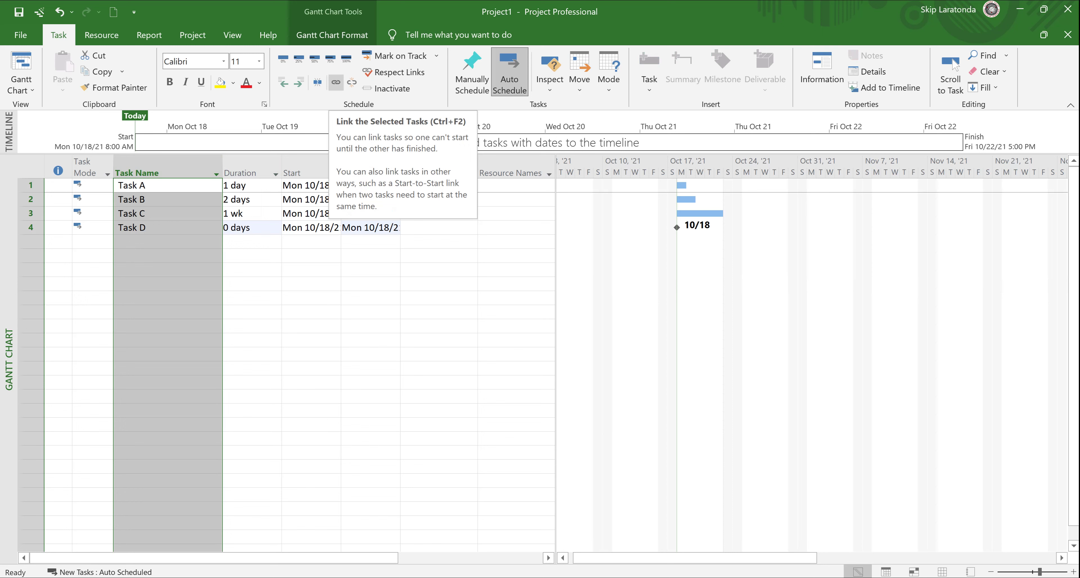
pyautogui.click(336, 83)
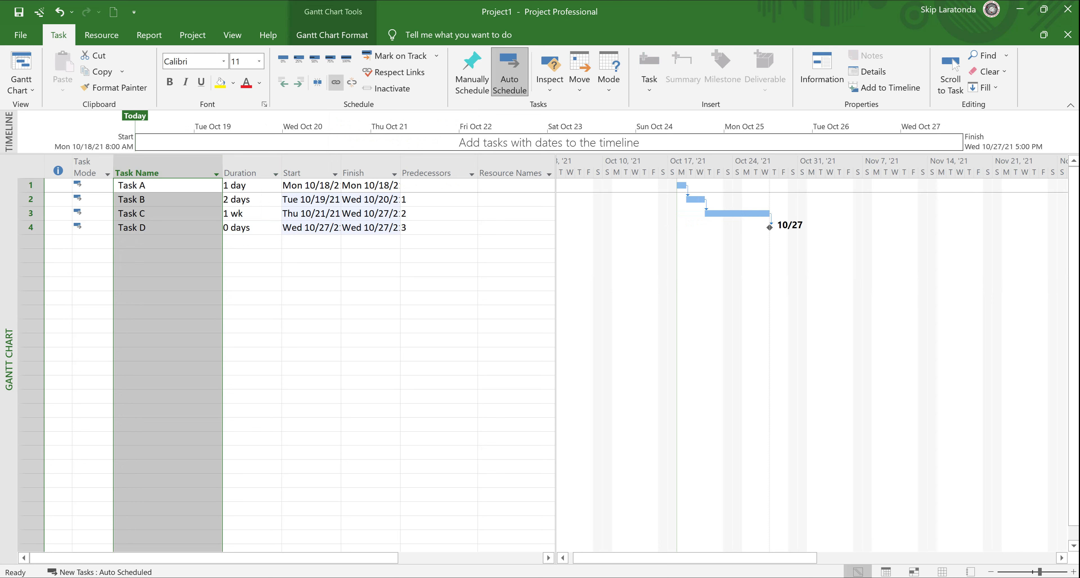
pyautogui.click(428, 172)
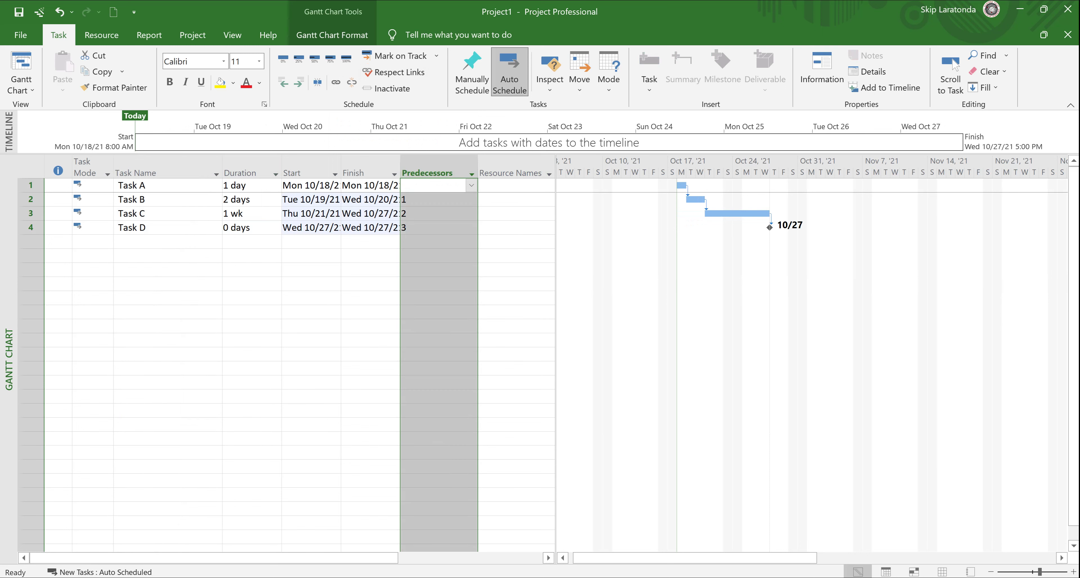
pyautogui.click(365, 424)
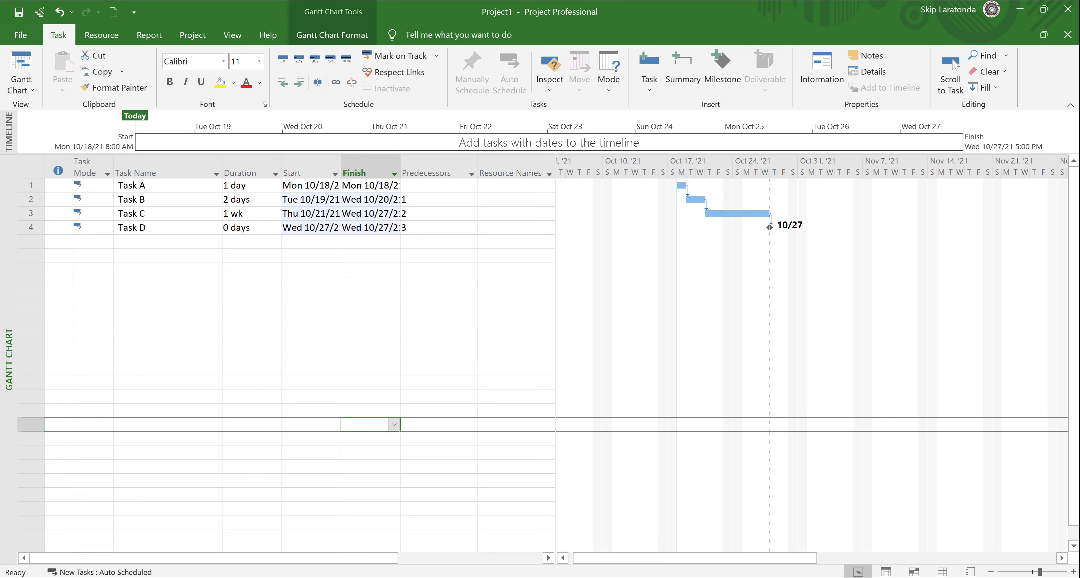
pyautogui.click(439, 311)
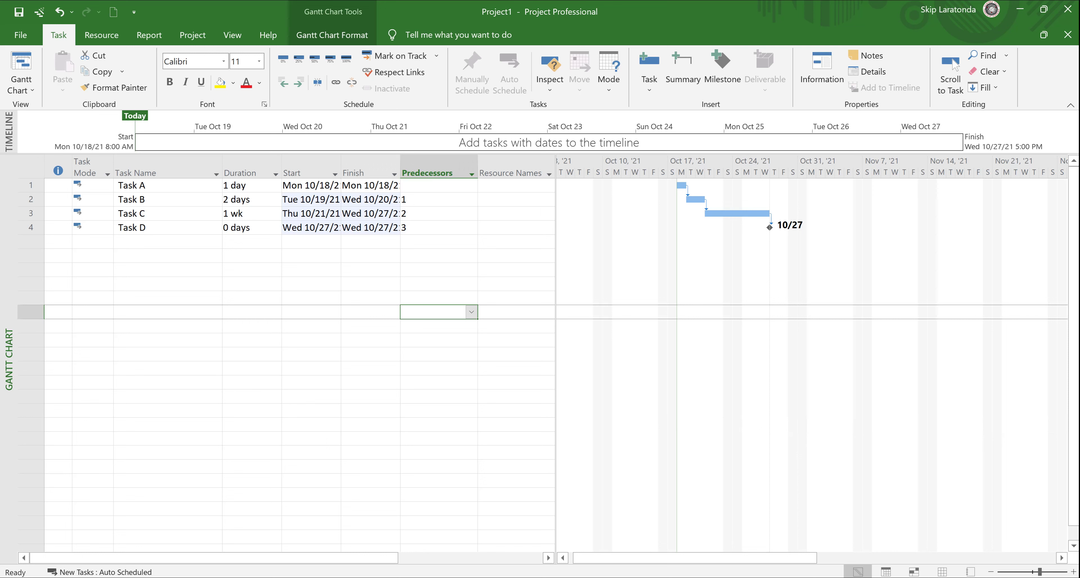
# View the Gantt chart's bar style settings and close them without making changes
pyautogui.rightClick(705, 279)
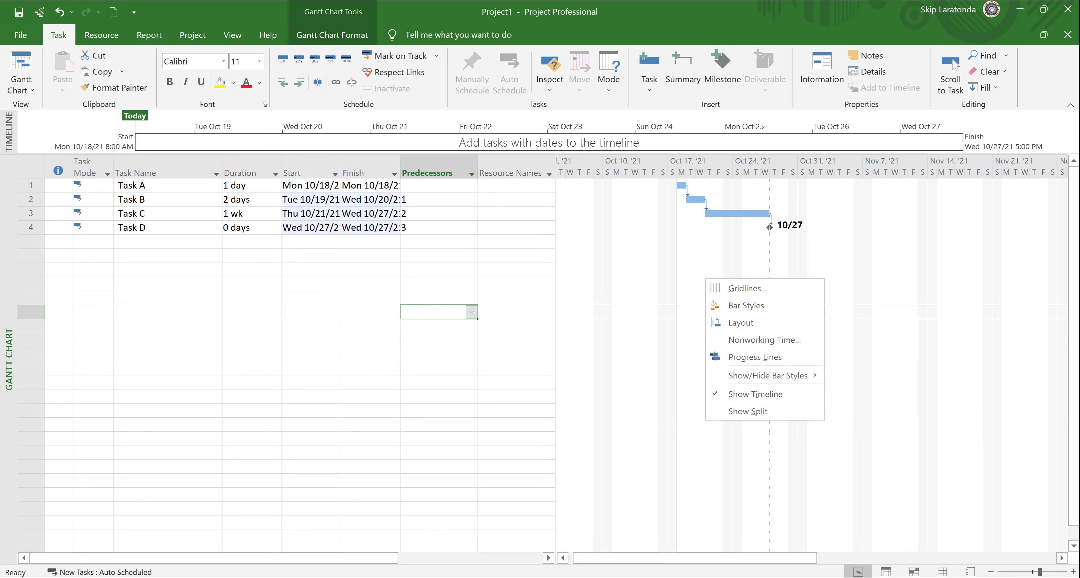
pyautogui.click(747, 305)
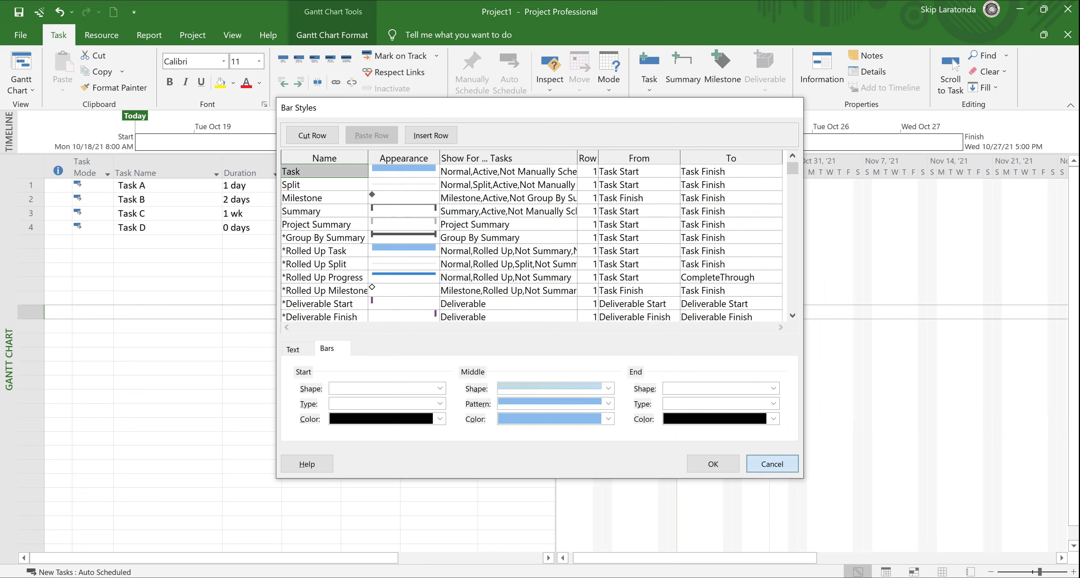
pyautogui.click(772, 464)
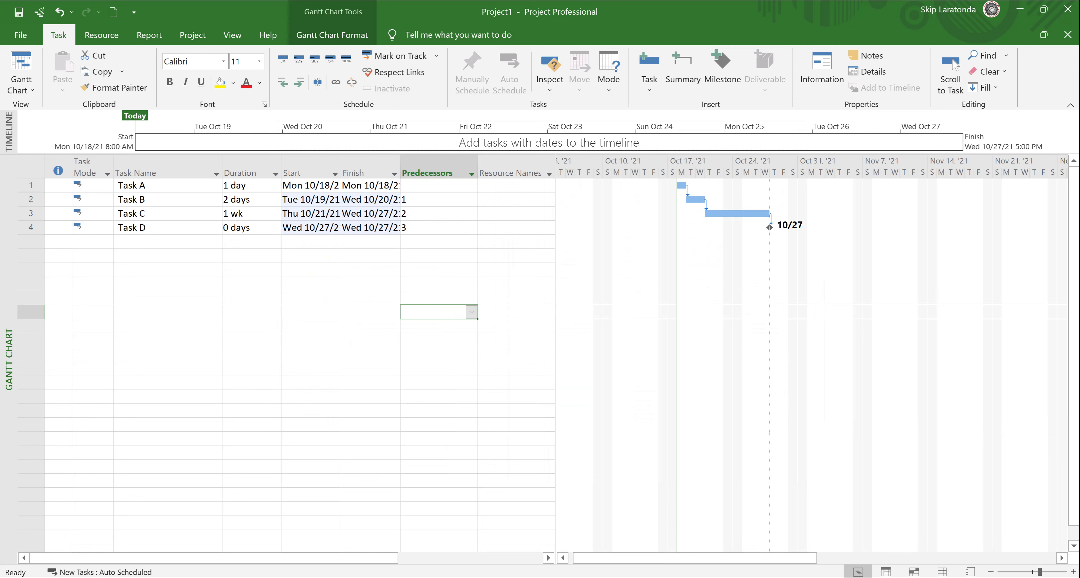
# Review the Quick Access Toolbar customization with all commands listed, and locate its Gantt Chart Wizard entry
pyautogui.click(134, 12)
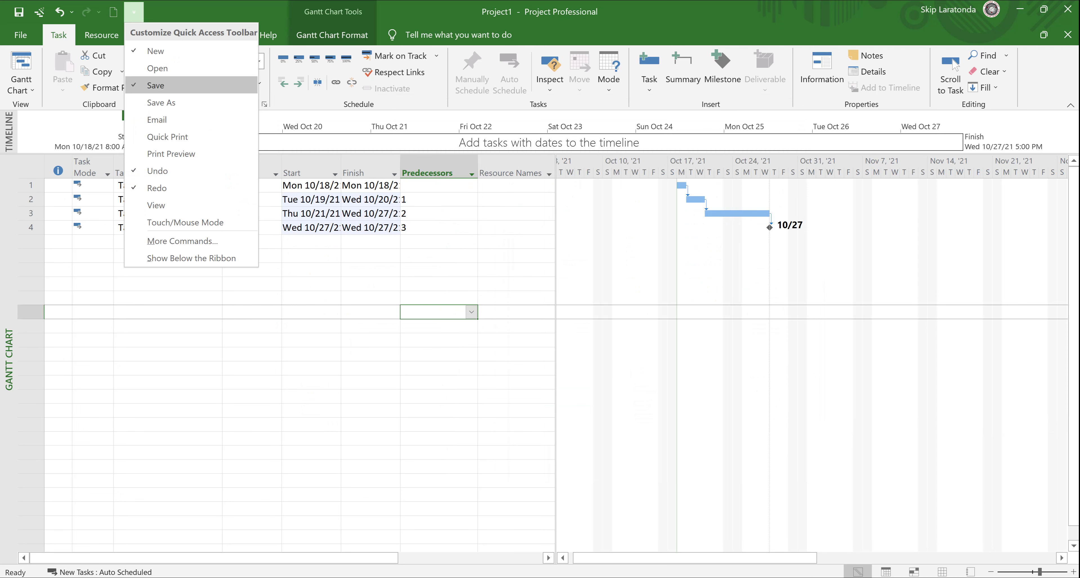
pyautogui.click(183, 241)
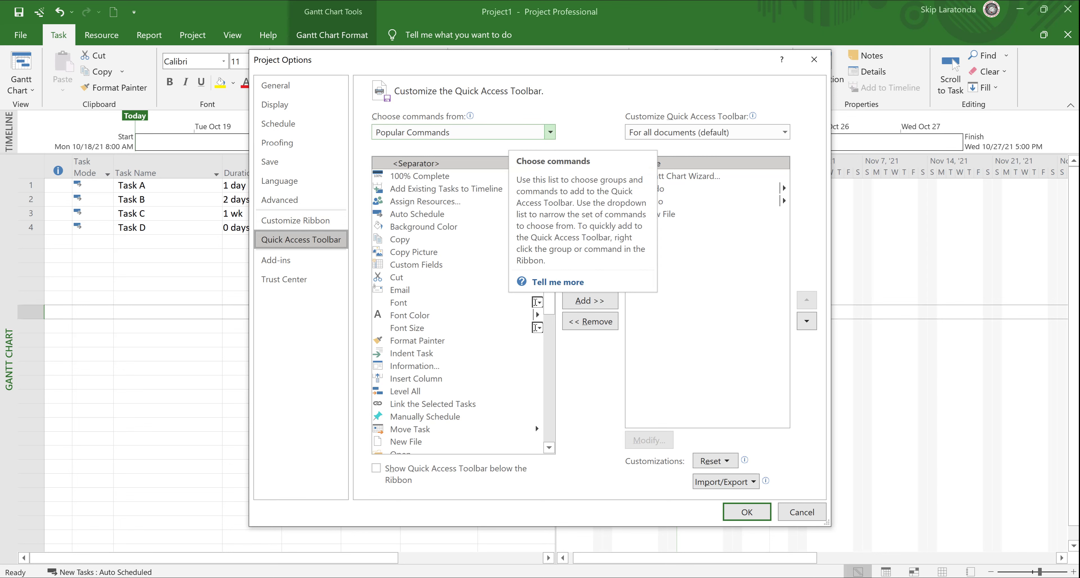
pyautogui.click(549, 132)
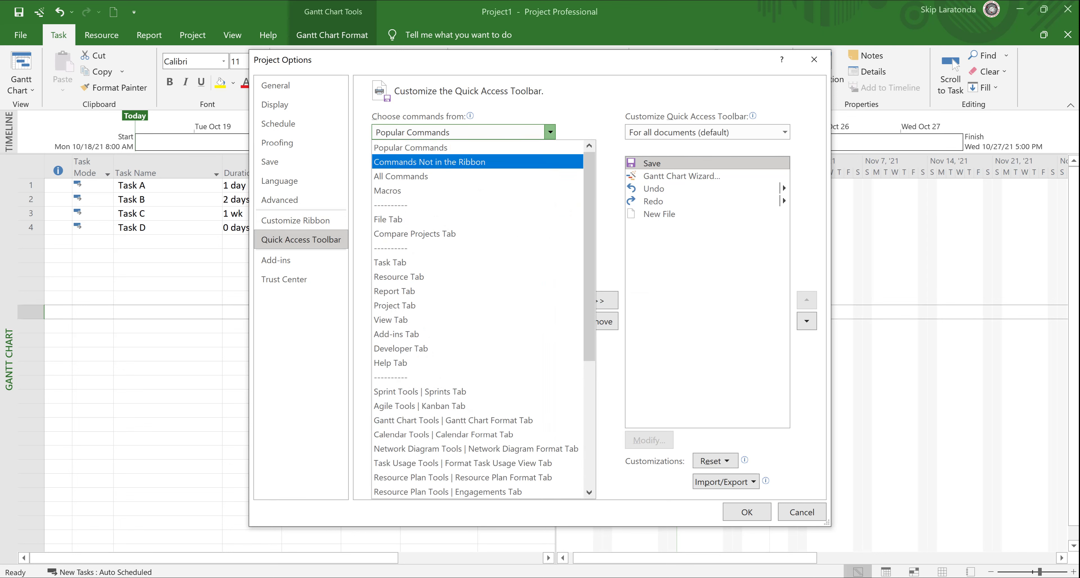
pyautogui.press('Escape')
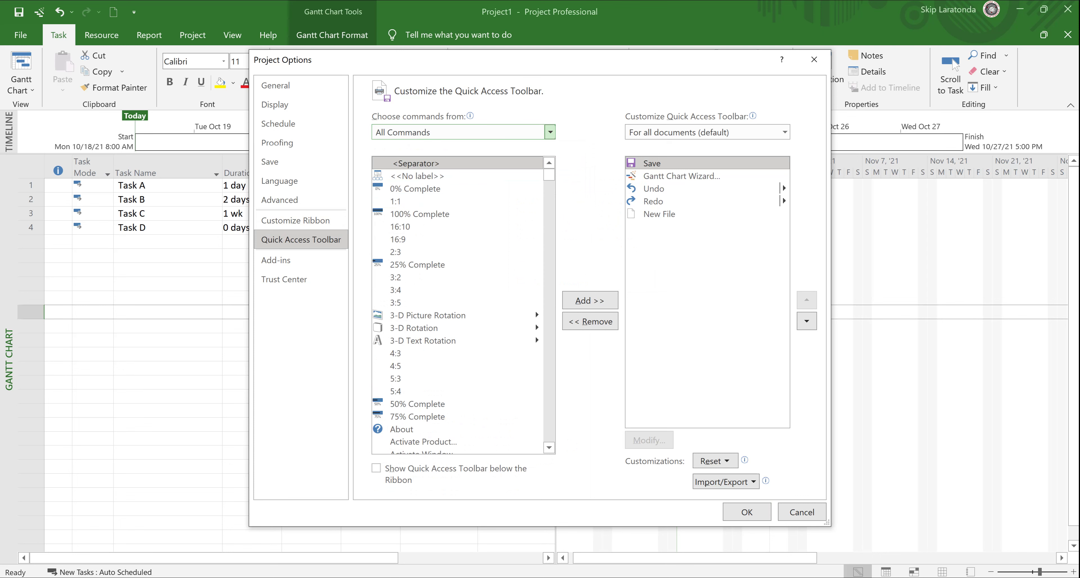
pyautogui.click(682, 176)
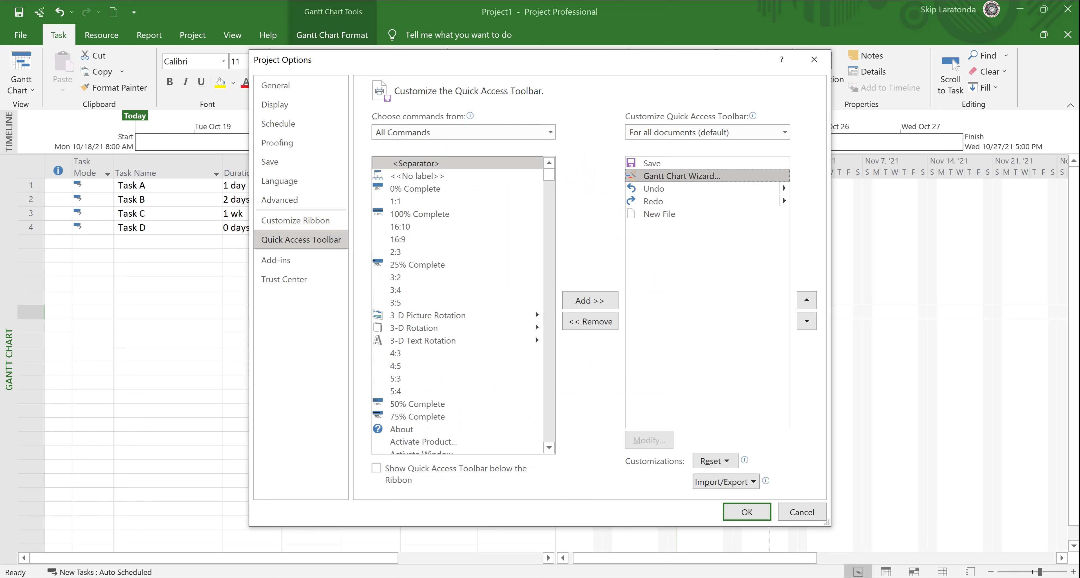
pyautogui.click(747, 512)
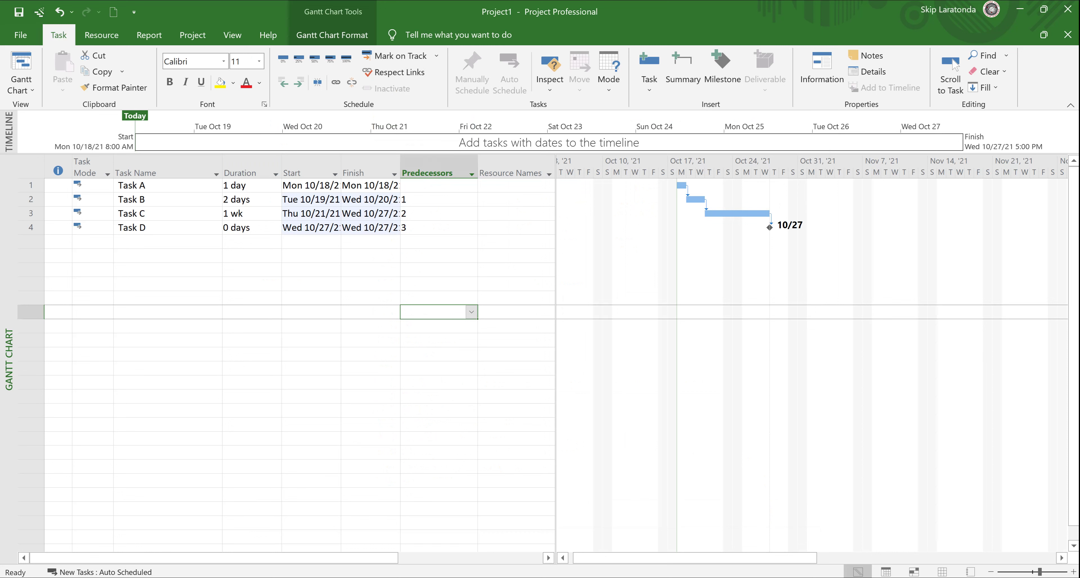
# Start the Gantt Chart Wizard, choosing to display the critical path and custom task information with the bars
pyautogui.click(39, 12)
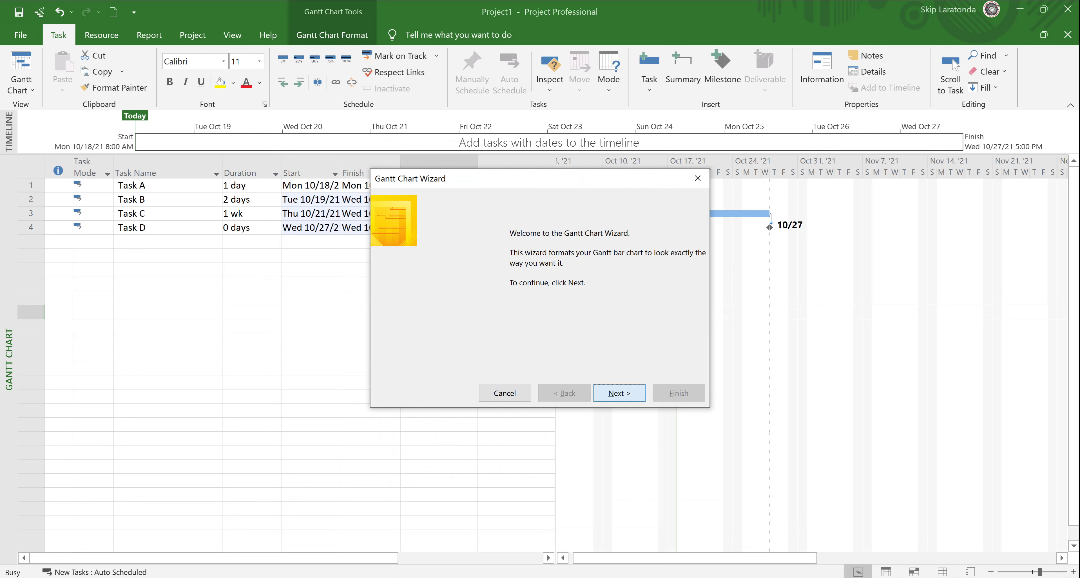
pyautogui.press('Return')
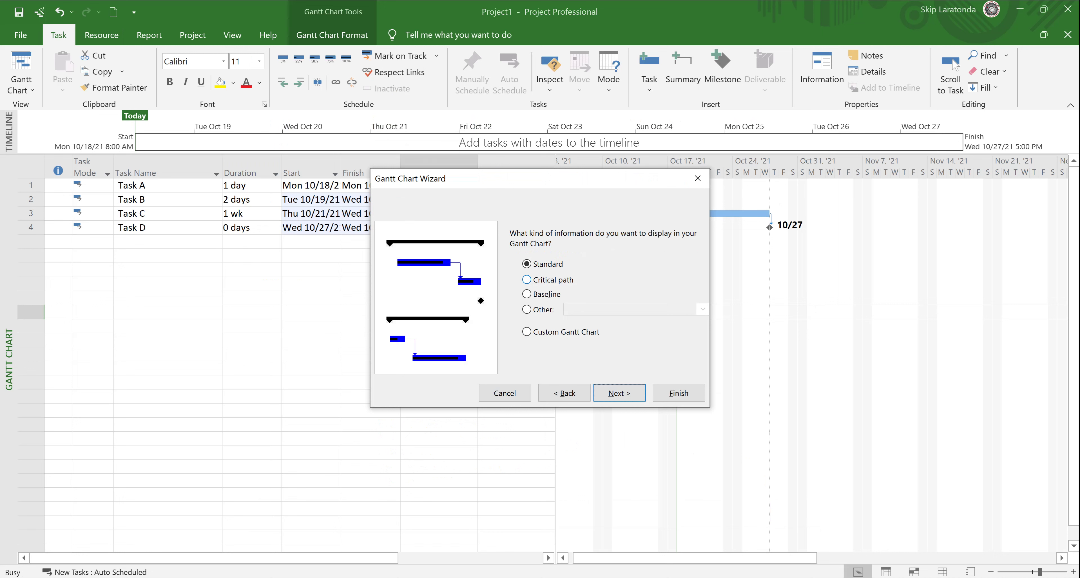
pyautogui.hotkey('alt', 'c')
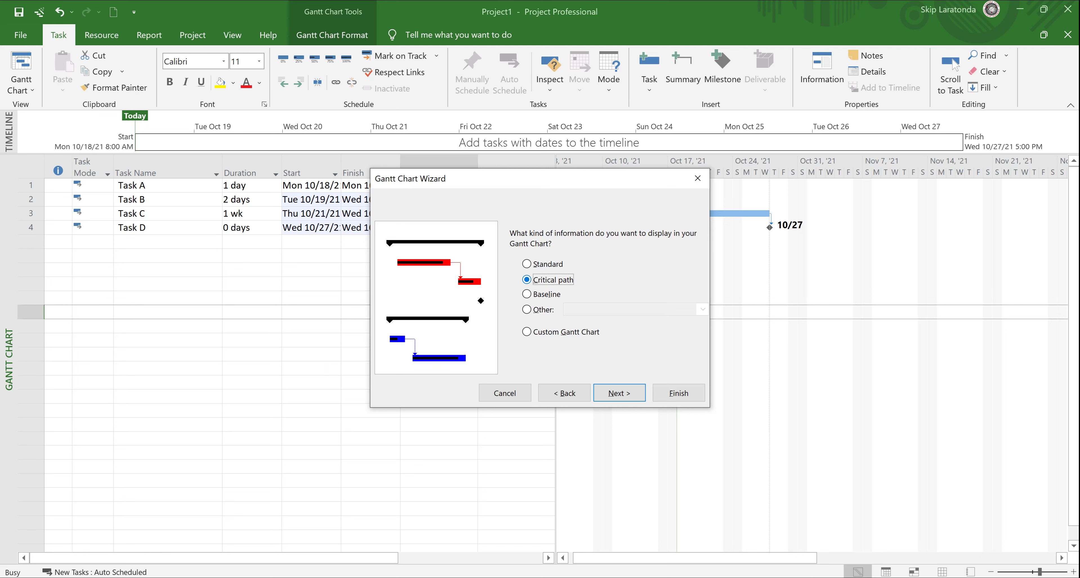
pyautogui.click(619, 393)
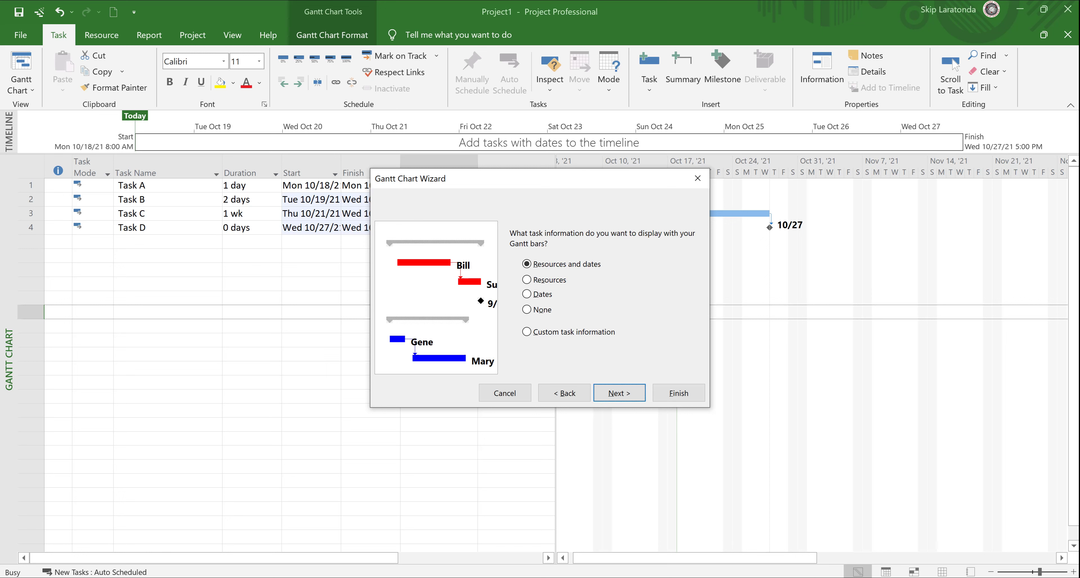
pyautogui.click(527, 332)
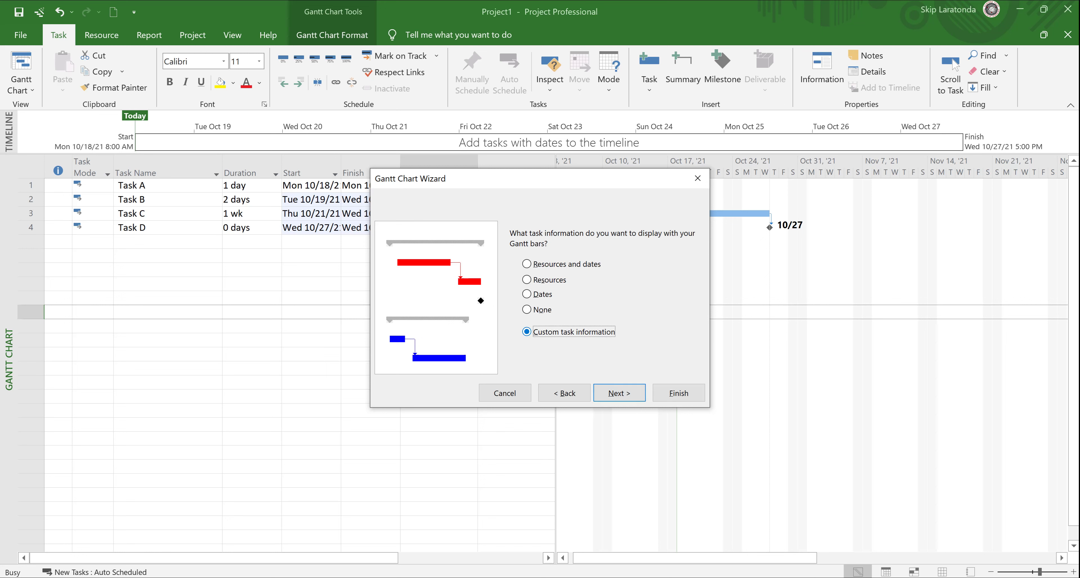
pyautogui.click(619, 393)
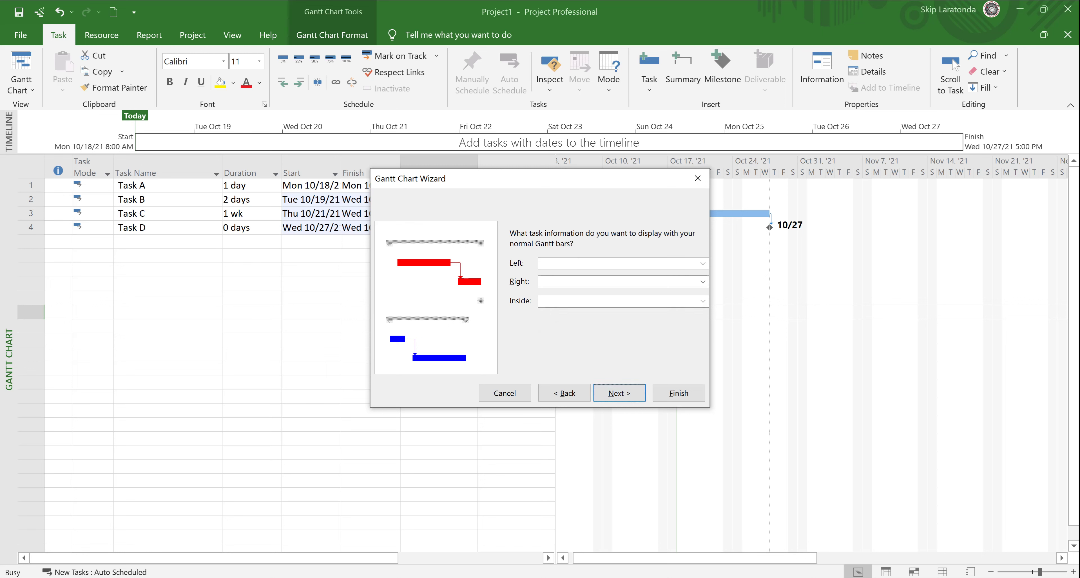
# Label normal Gantt bars with % Complete on the left and Resource Names on the right, and apply the wizard's formatting
pyautogui.click(703, 264)
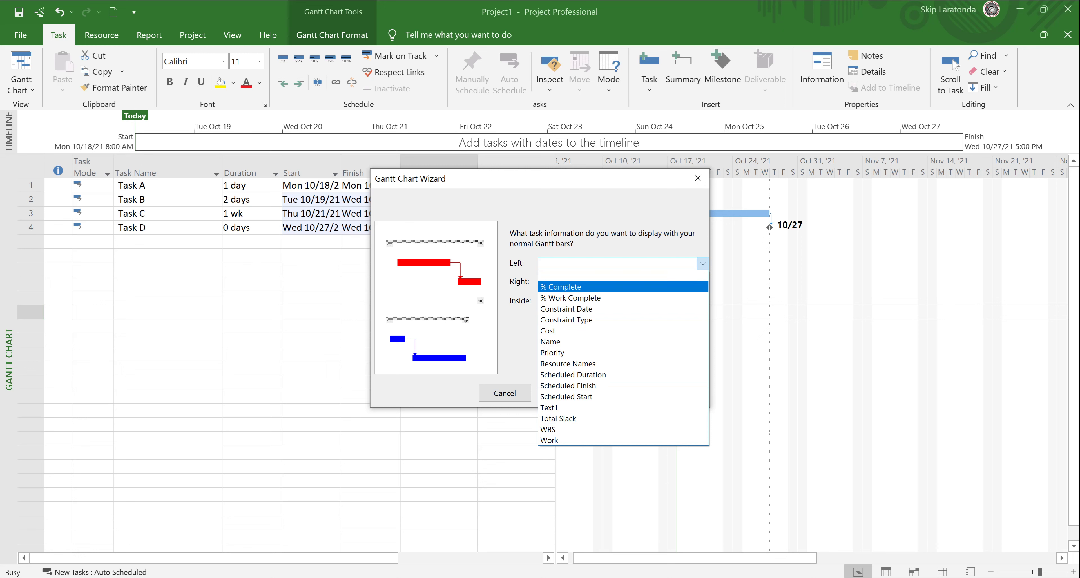
pyautogui.press('Return')
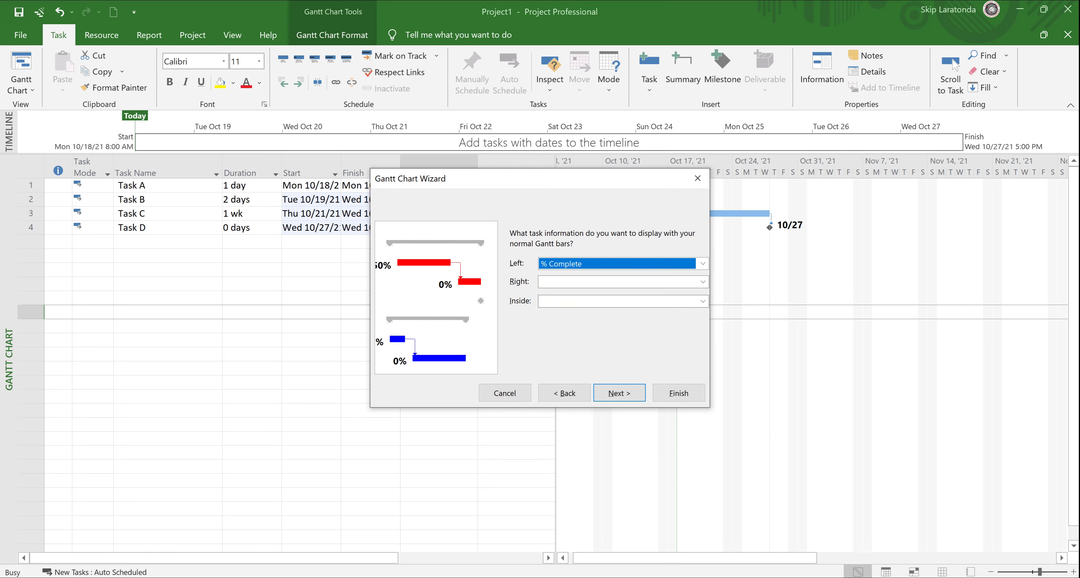
pyautogui.click(703, 281)
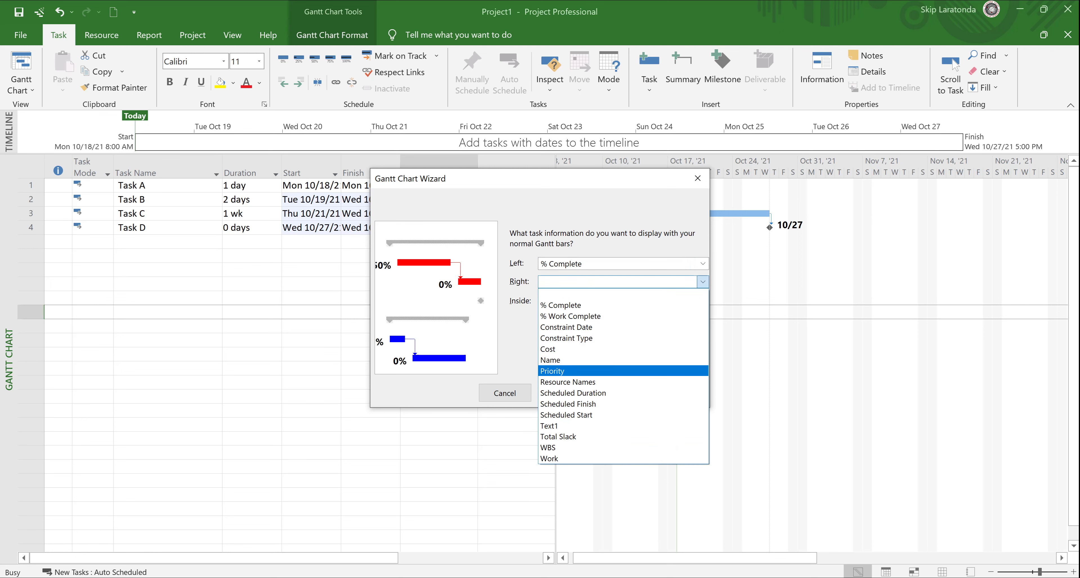
pyautogui.press('Return')
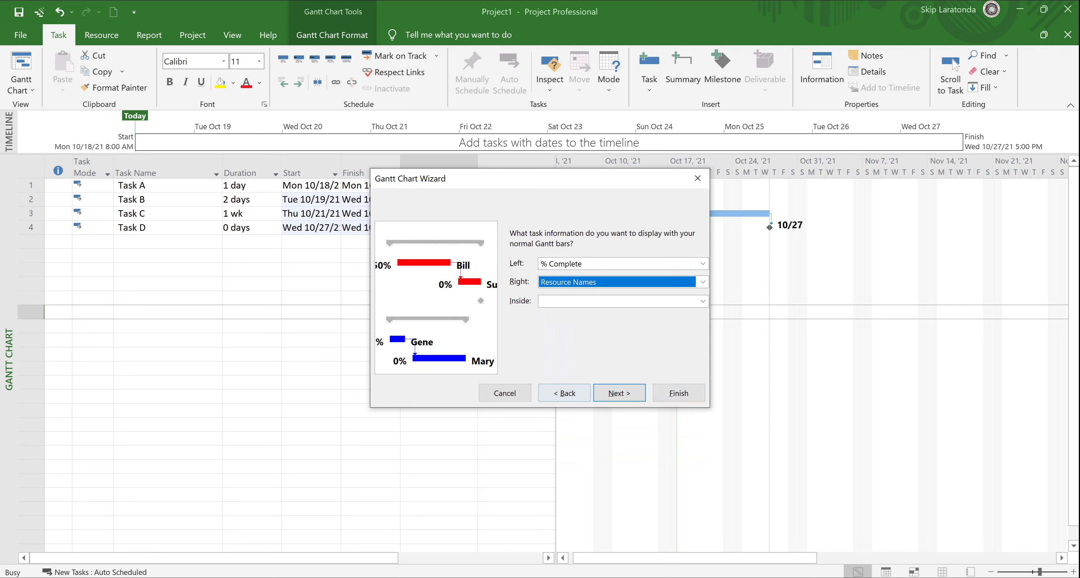
pyautogui.press('Return')
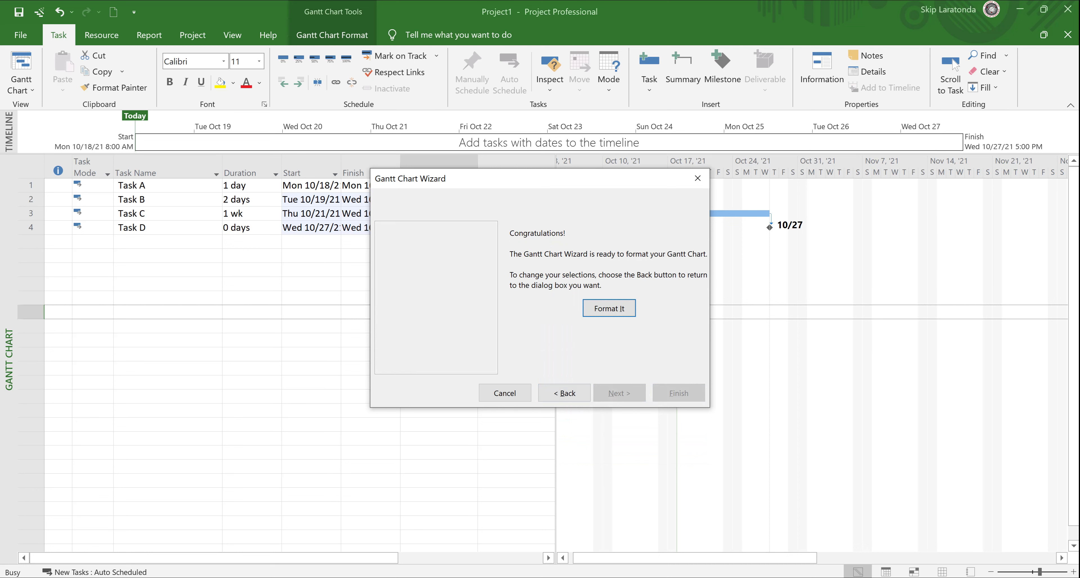
pyautogui.press('Return')
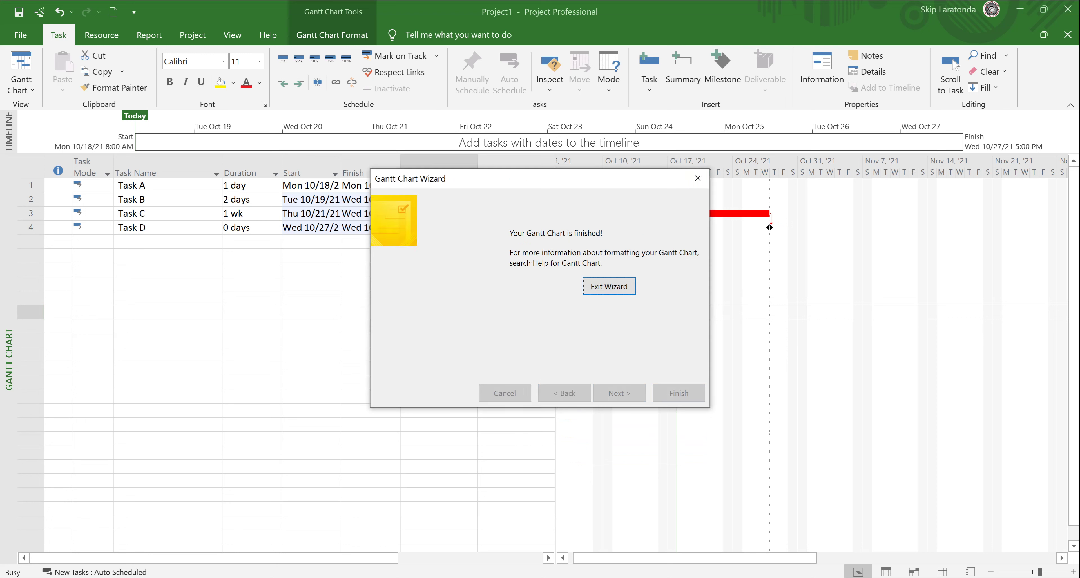
# Exit the finished wizard and enlarge the Gantt chart's timescale around Task A, with the table reaching only to the Duration column
pyautogui.press('Return')
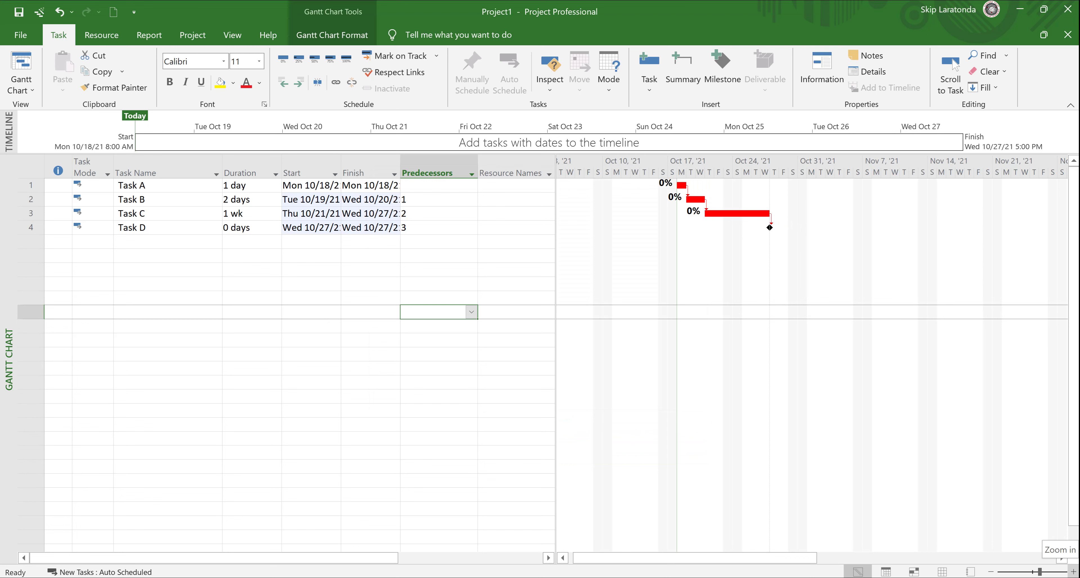
pyautogui.click(1073, 573)
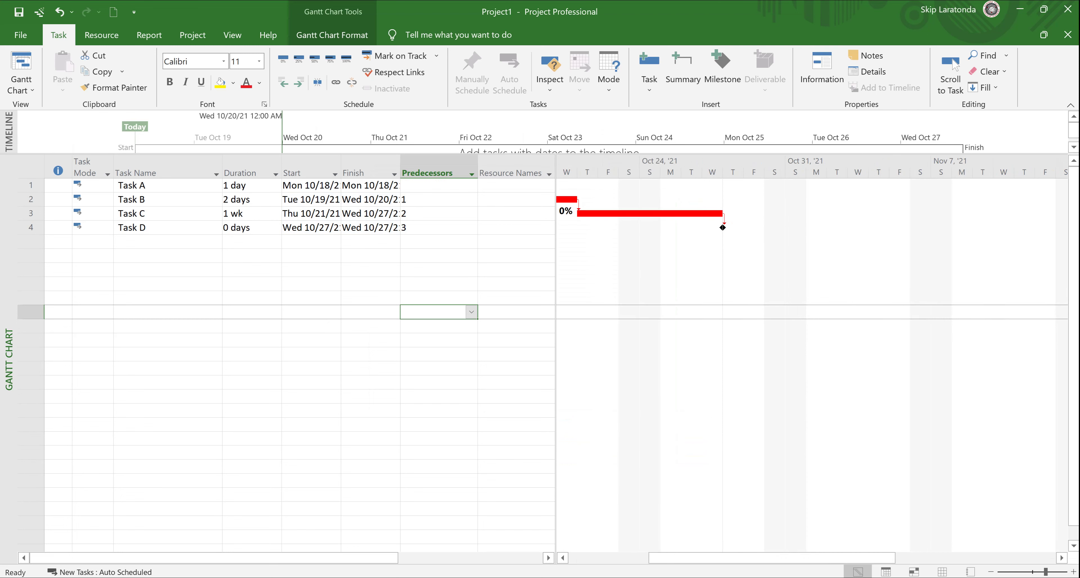
pyautogui.click(167, 185)
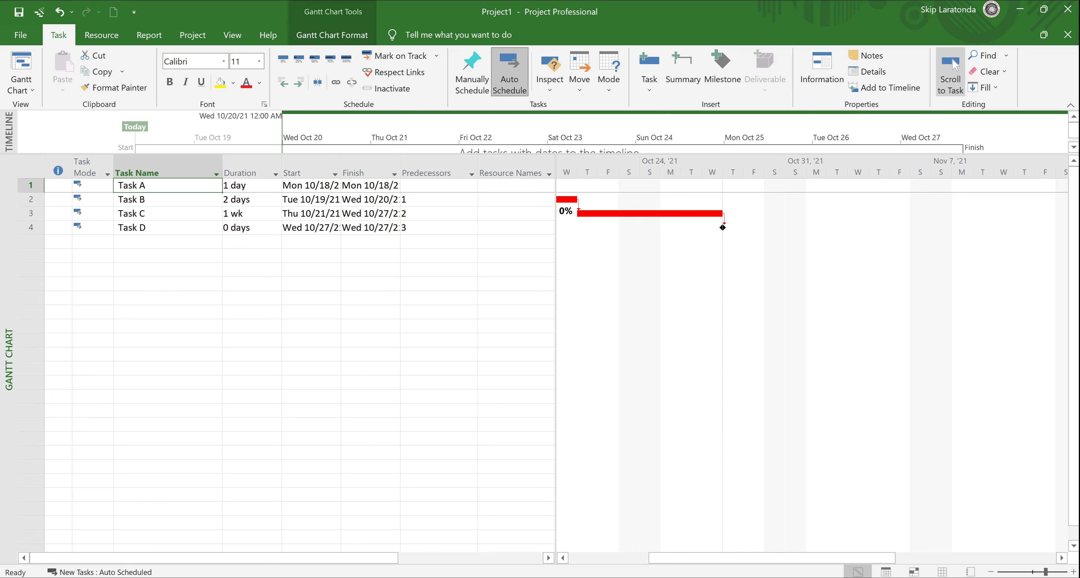
pyautogui.click(953, 60)
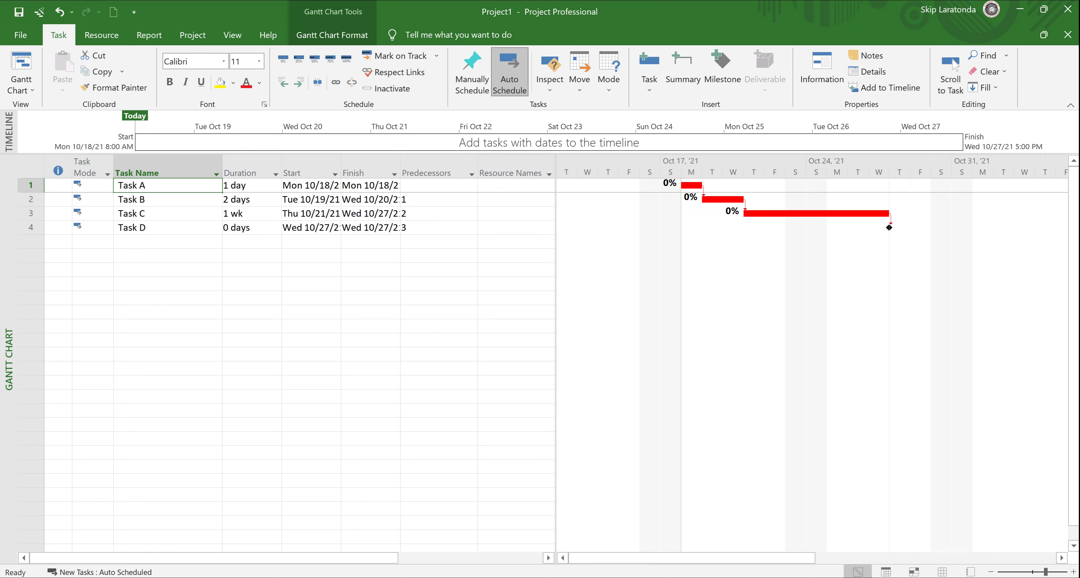
pyautogui.moveTo(556, 336); pyautogui.dragTo(286, 336)
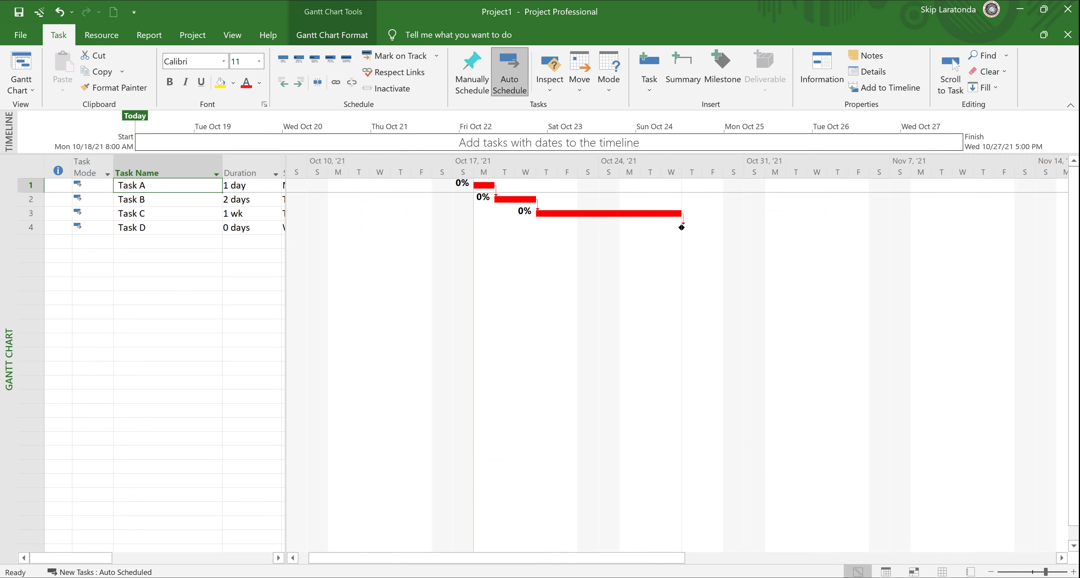
pyautogui.moveTo(285, 356); pyautogui.dragTo(281, 356)
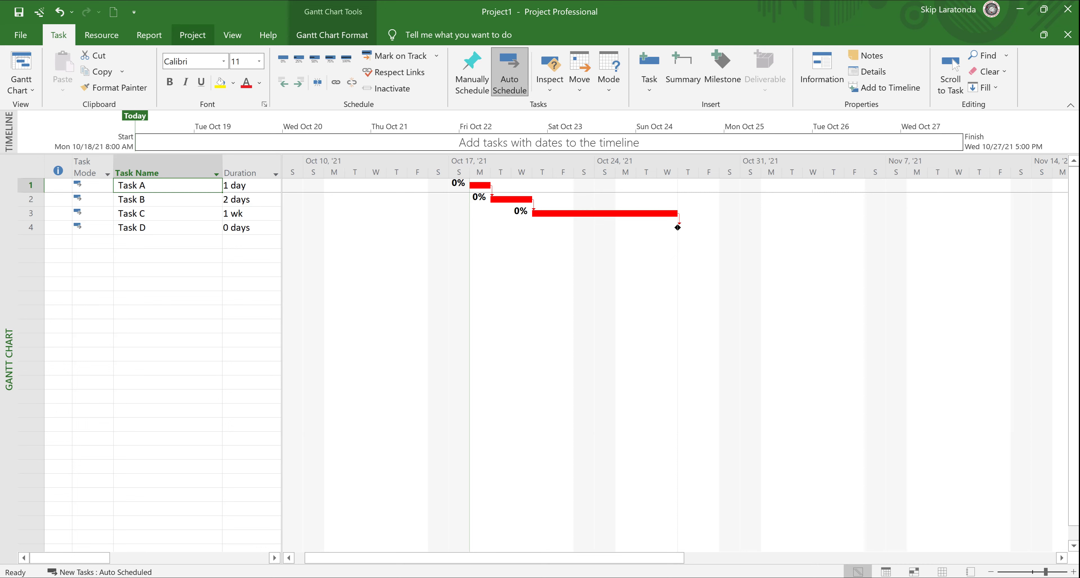
# Open the project information settings for Project1 and move their dialog slightly aside
pyautogui.click(193, 35)
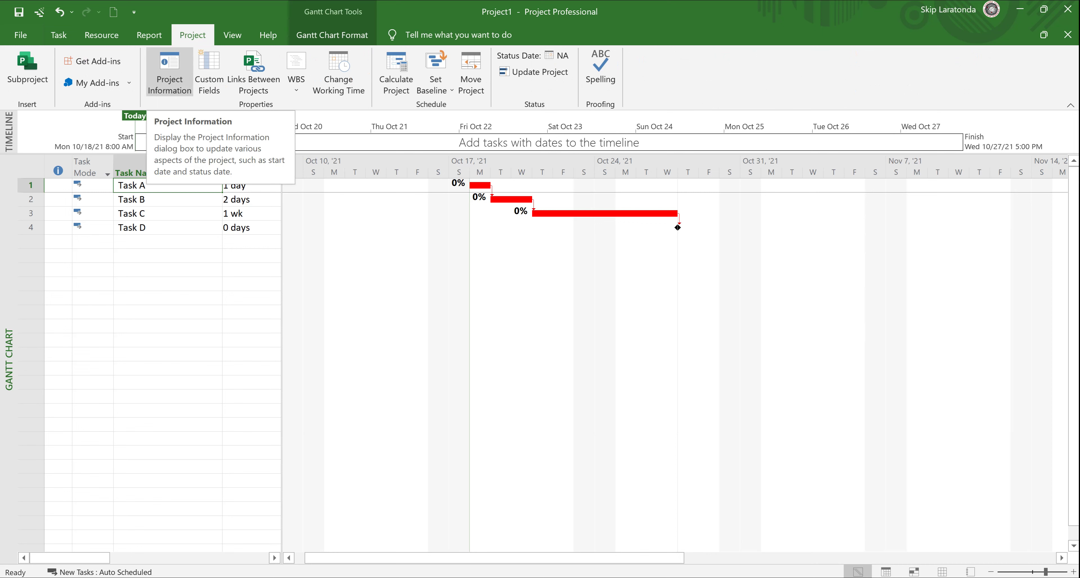
pyautogui.click(170, 73)
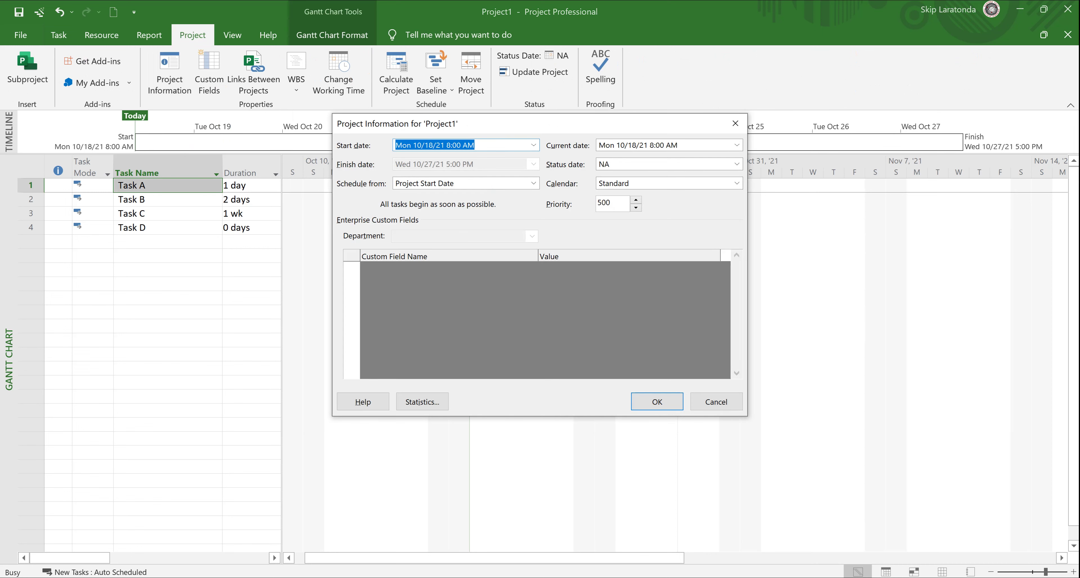
pyautogui.moveTo(499, 126); pyautogui.dragTo(523, 129)
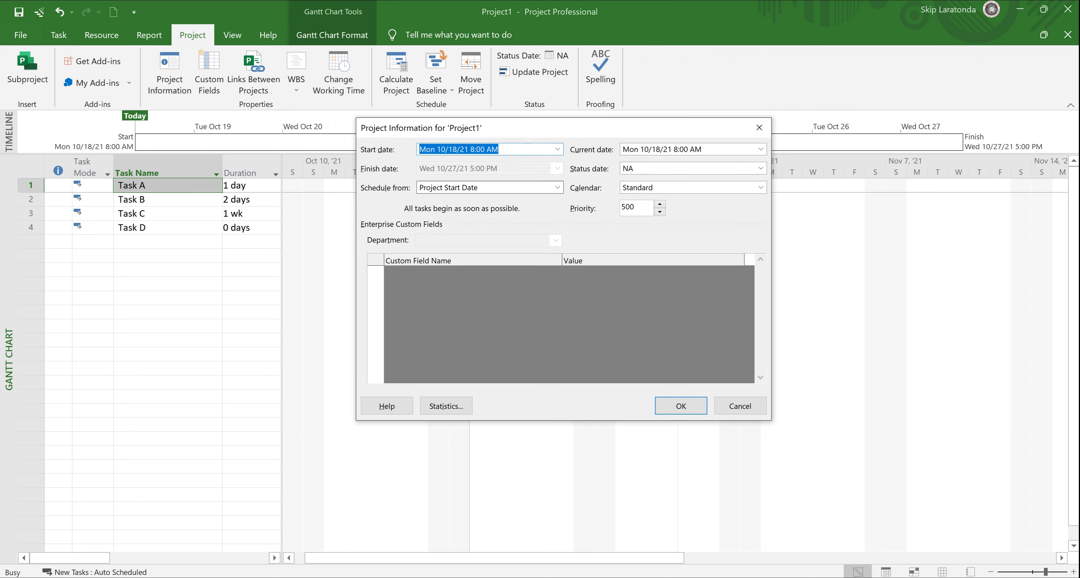
# Try scheduling from the Project Finish Date and return the setting to Project Start Date
pyautogui.click(557, 188)
pyautogui.press('Down')
pyautogui.press('Return')
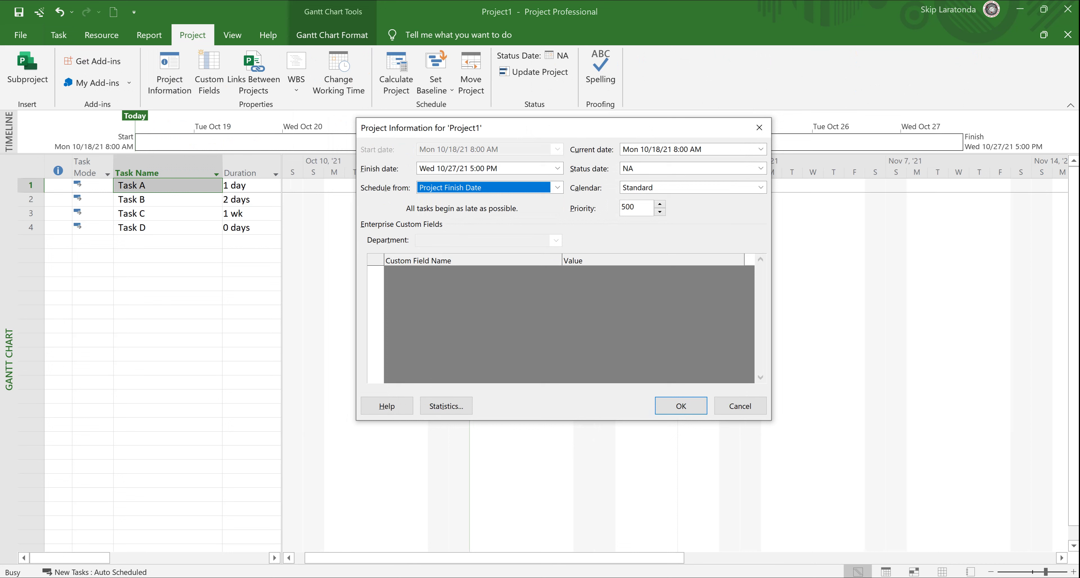
pyautogui.click(558, 187)
pyautogui.press('Up')
pyautogui.press('Return')
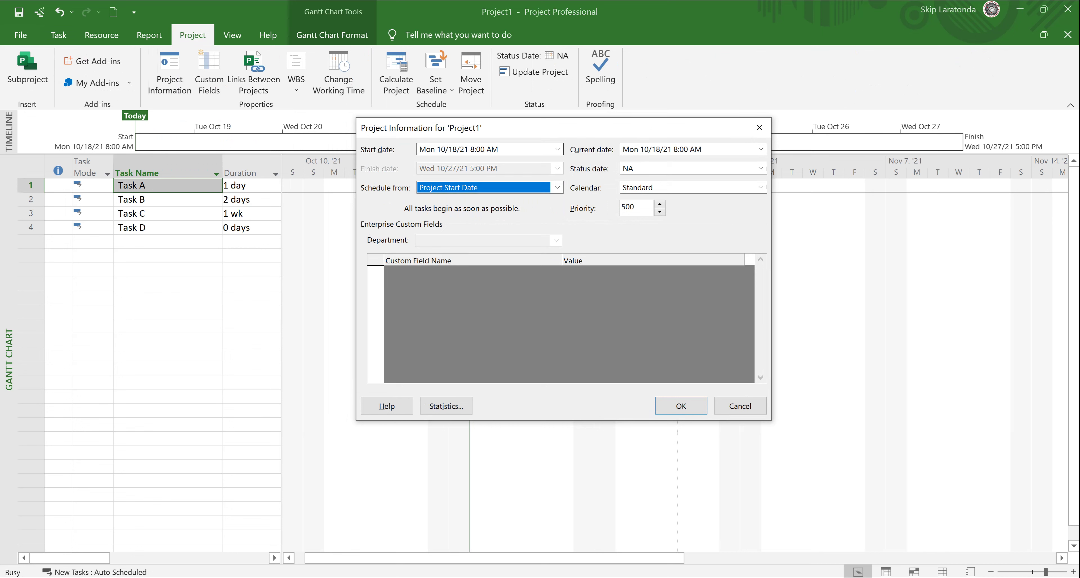
# Set the project's start date to Monday 11/1/2021 and apply the project information
pyautogui.click(558, 150)
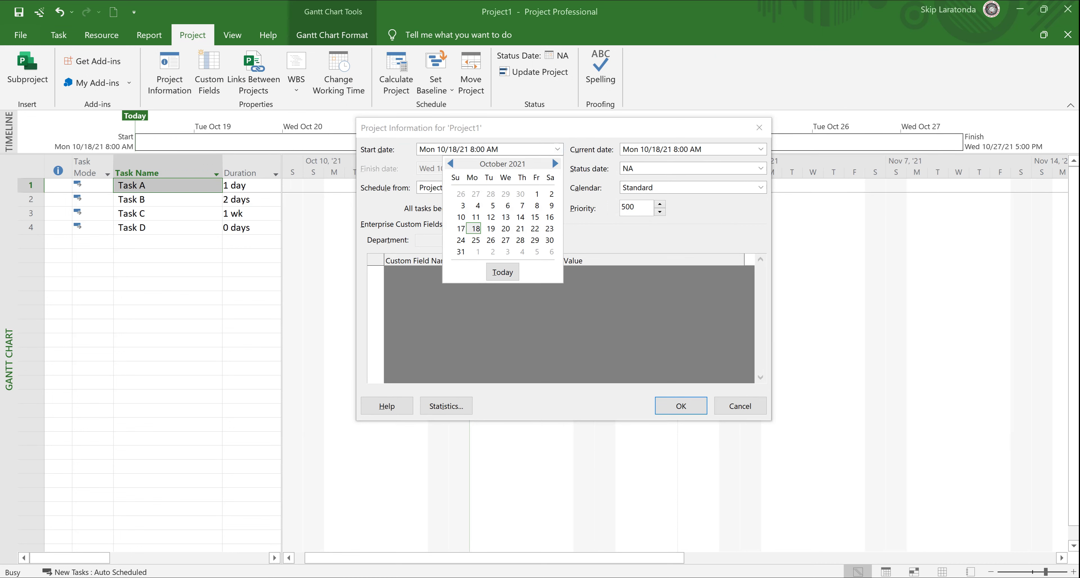
pyautogui.click(554, 163)
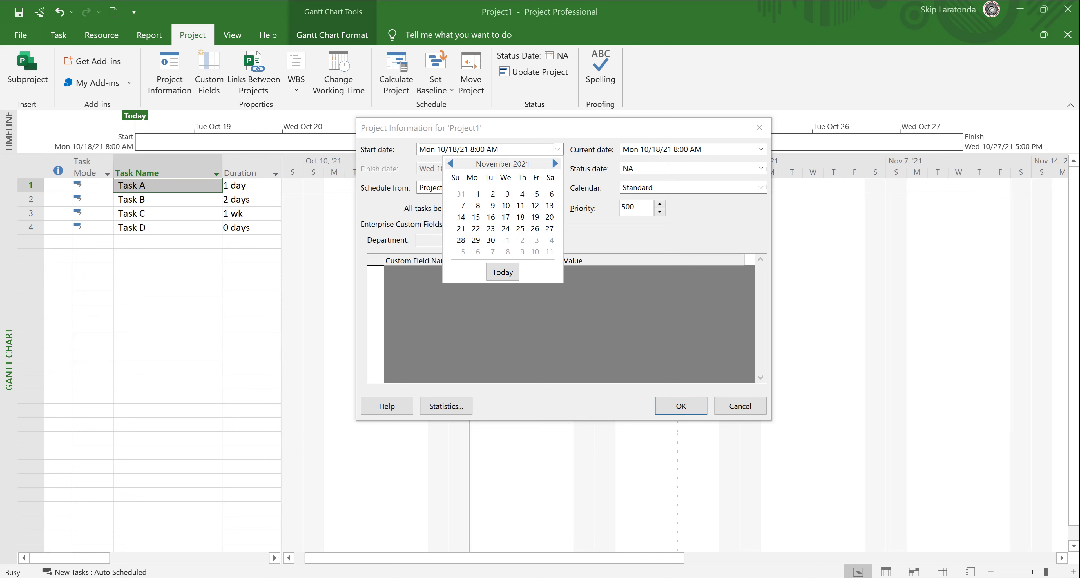
pyautogui.click(478, 194)
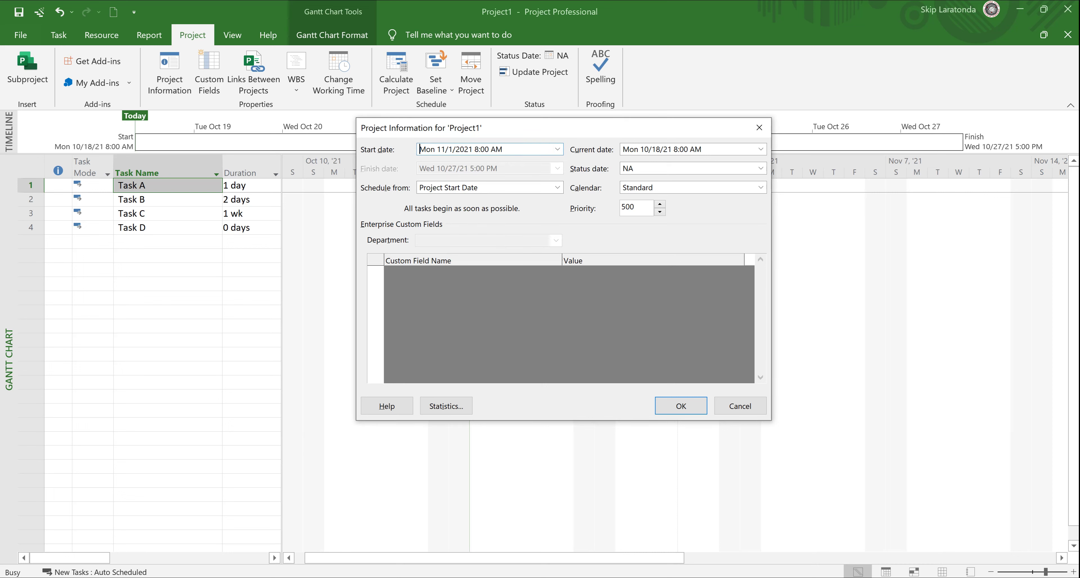
pyautogui.press('Return')
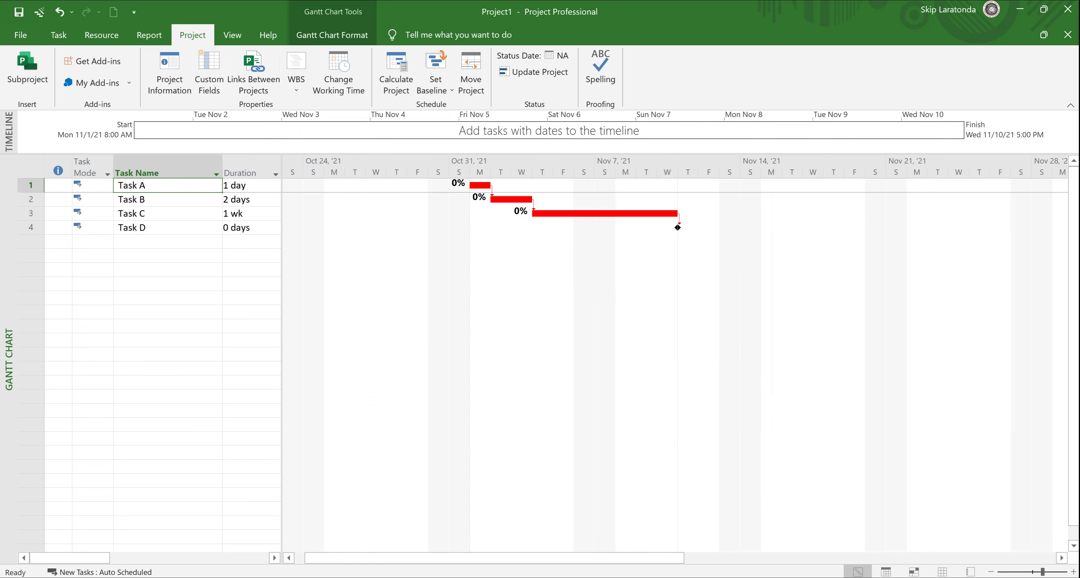
# Check the project information and the Standard calendar's working times, closing both without changes
pyautogui.click(170, 71)
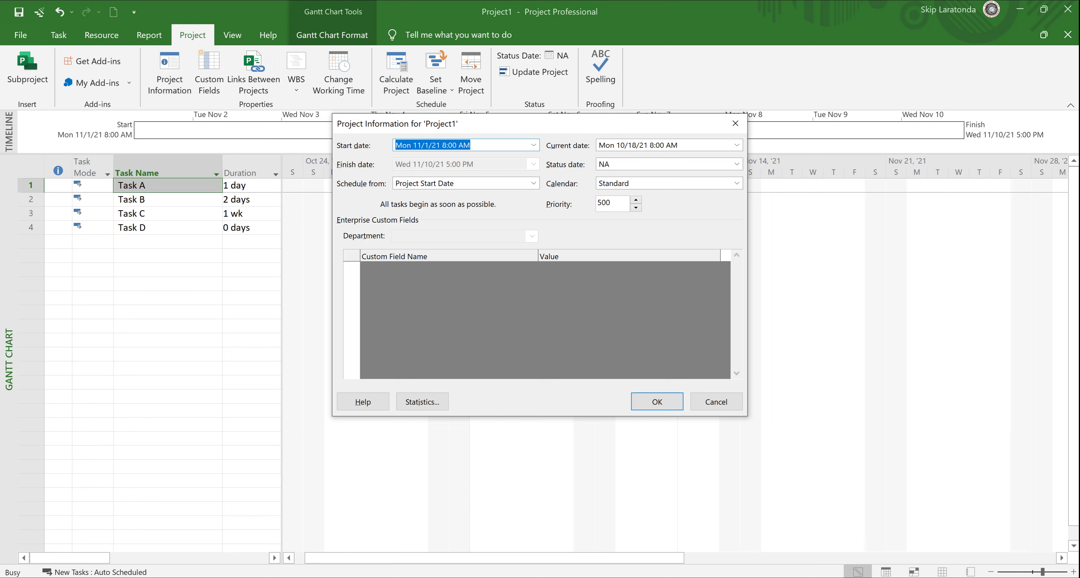
pyautogui.press('Return')
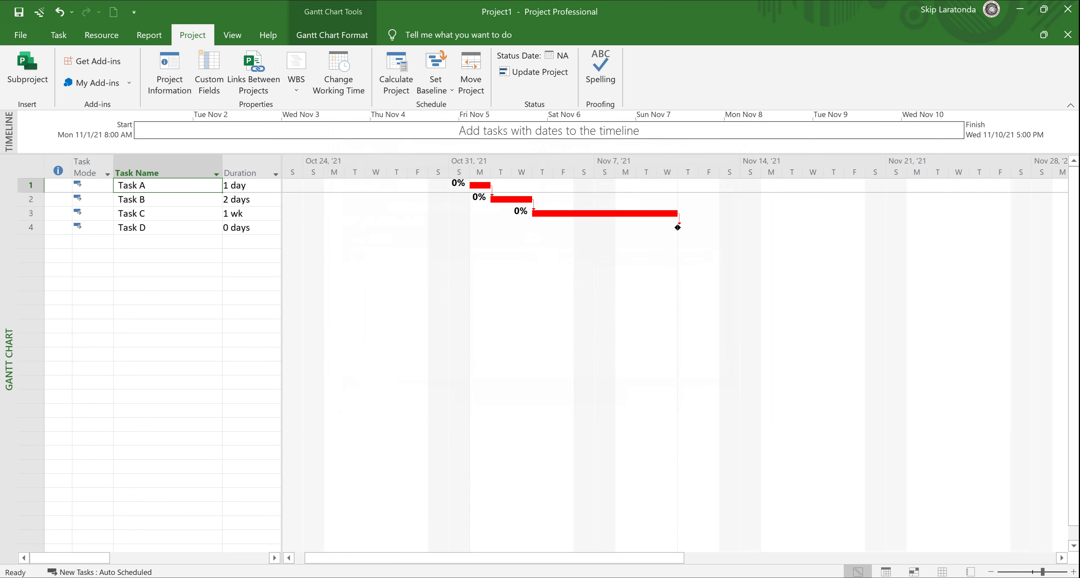
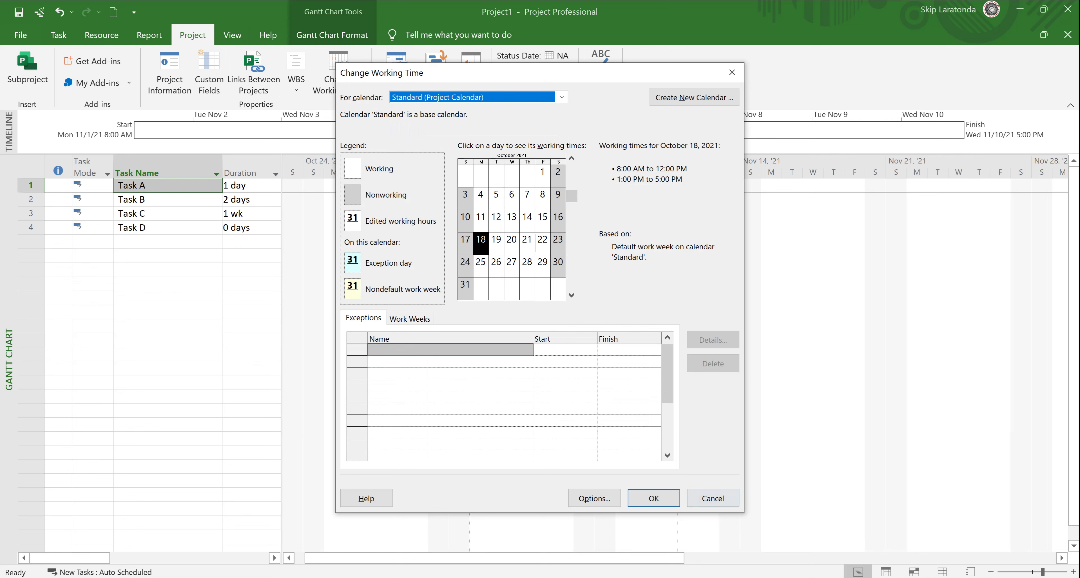
pyautogui.click(713, 499)
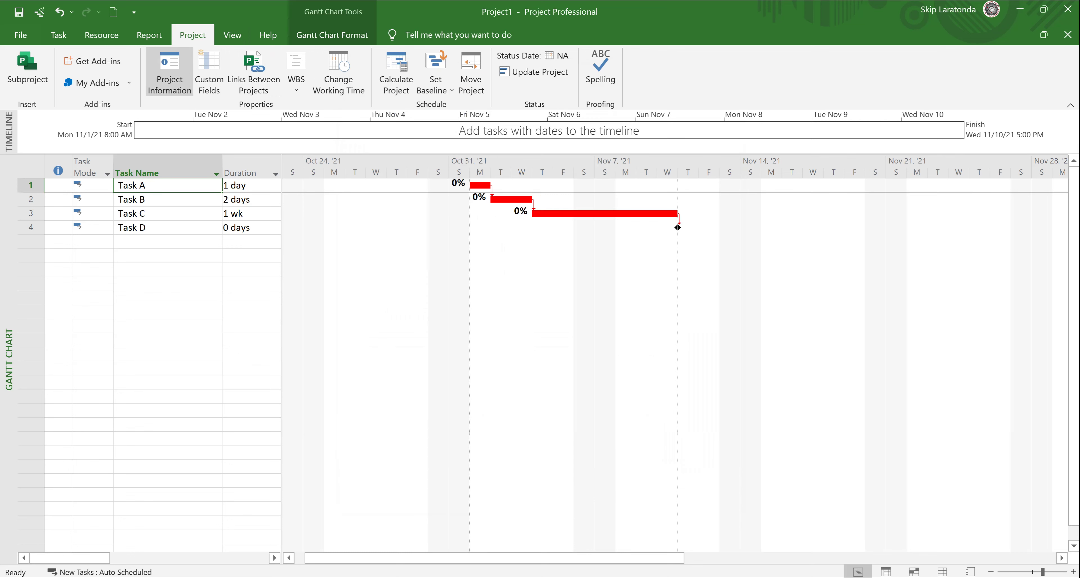
# Review the project calendar choices 24 Hours, Night Shift and Standard in the project information, keeping Standard
pyautogui.click(170, 71)
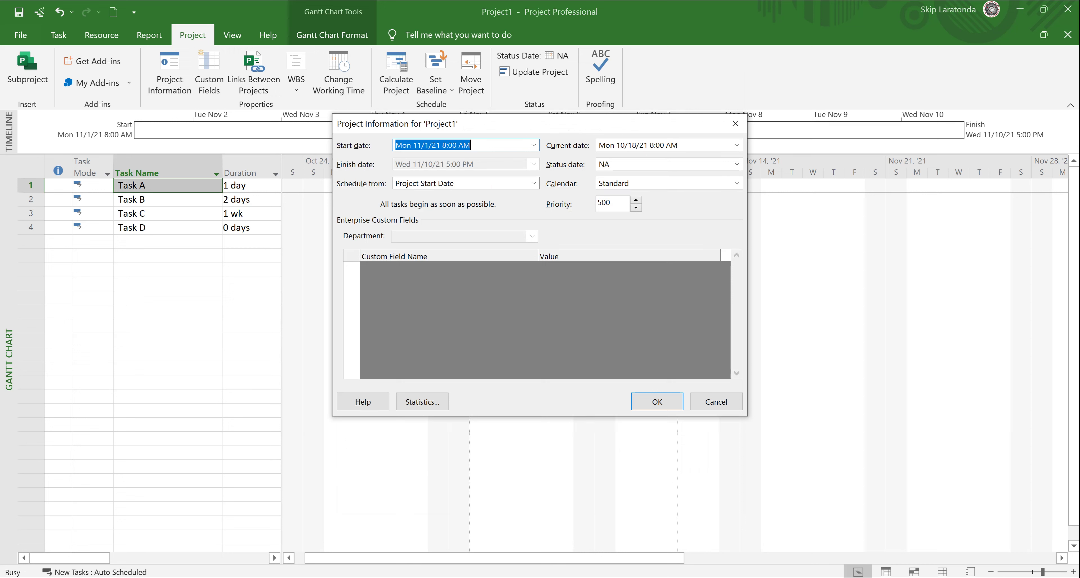
pyautogui.click(736, 183)
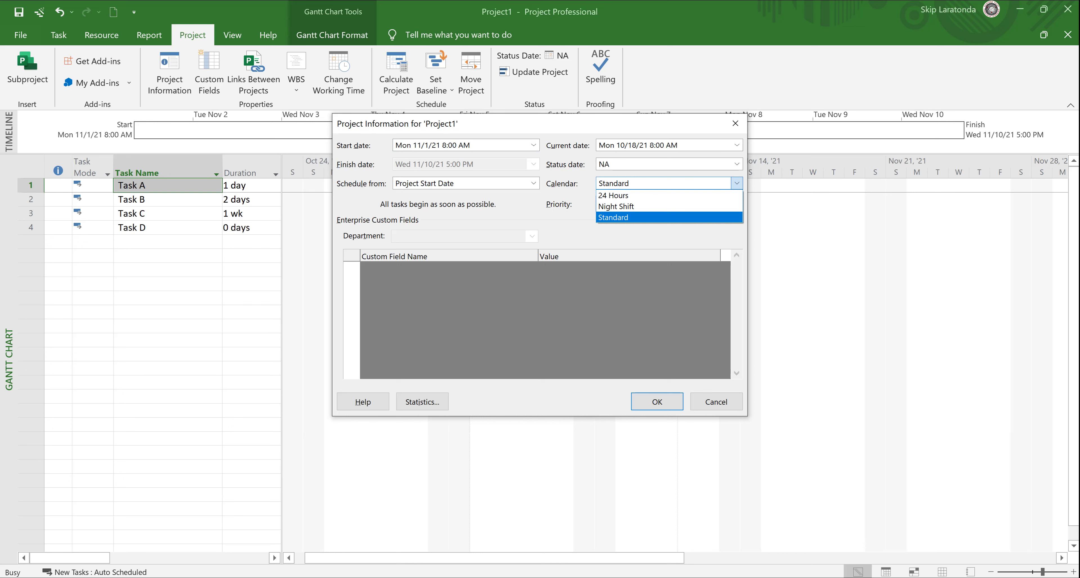
pyautogui.press('Up')
pyautogui.press('Up')
pyautogui.press('Down')
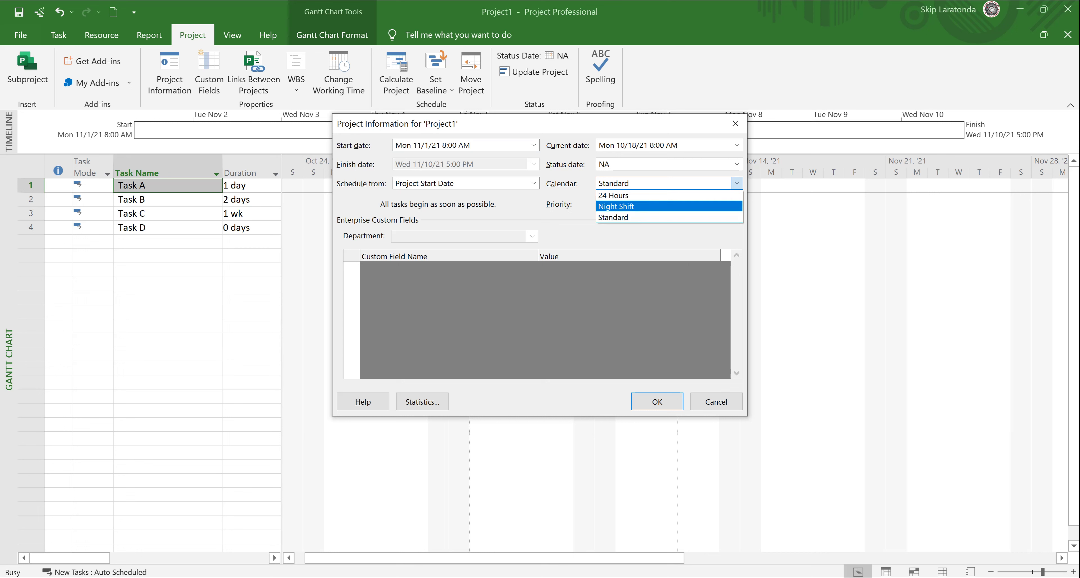
pyautogui.press('Down')
pyautogui.press('Return')
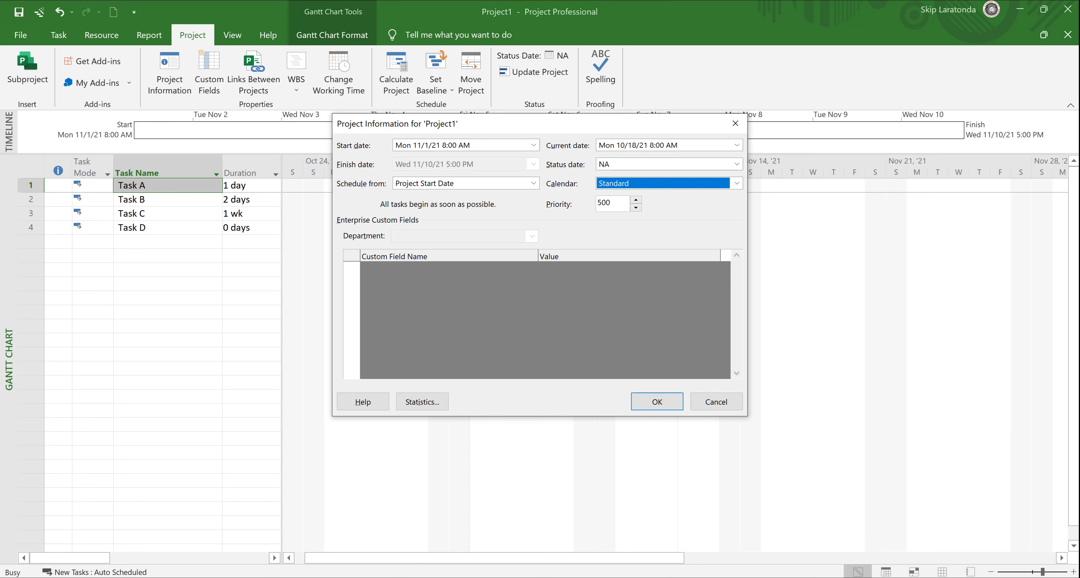
pyautogui.press('Return')
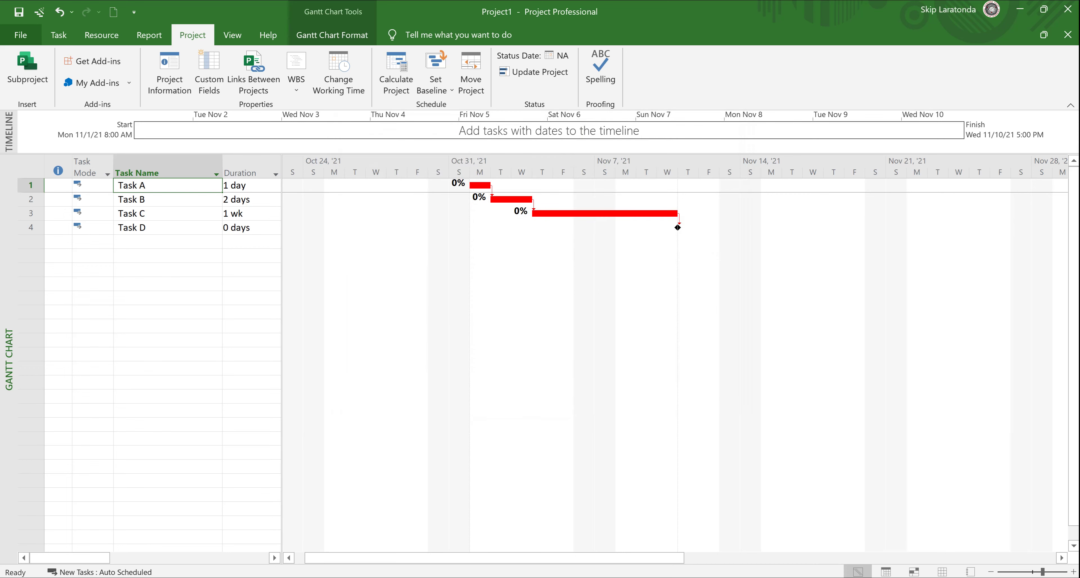
# View the summary fields in the project's advanced properties, close them unchanged, and return to the schedule
pyautogui.click(21, 35)
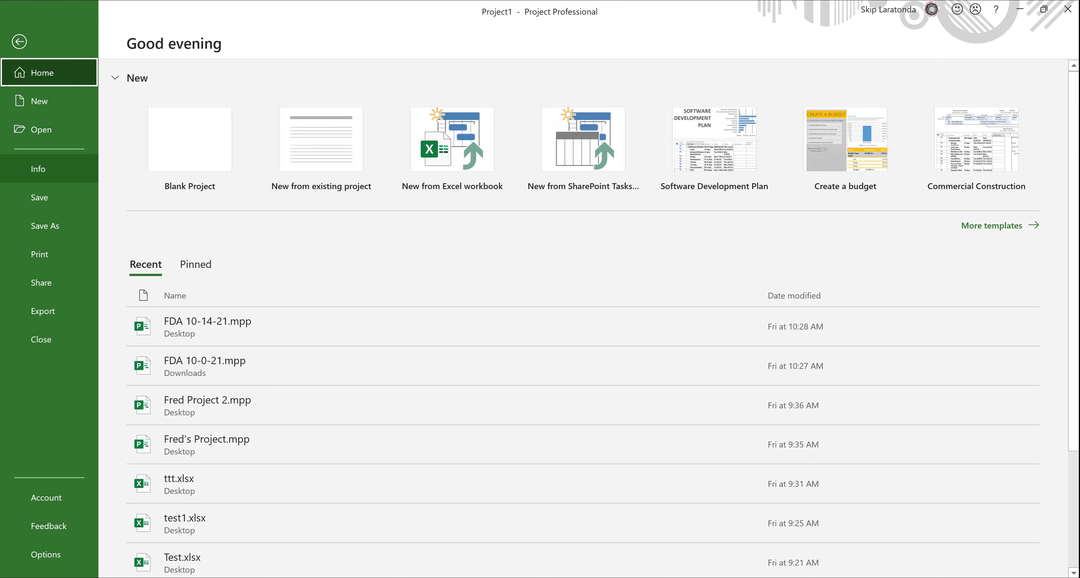
pyautogui.click(37, 169)
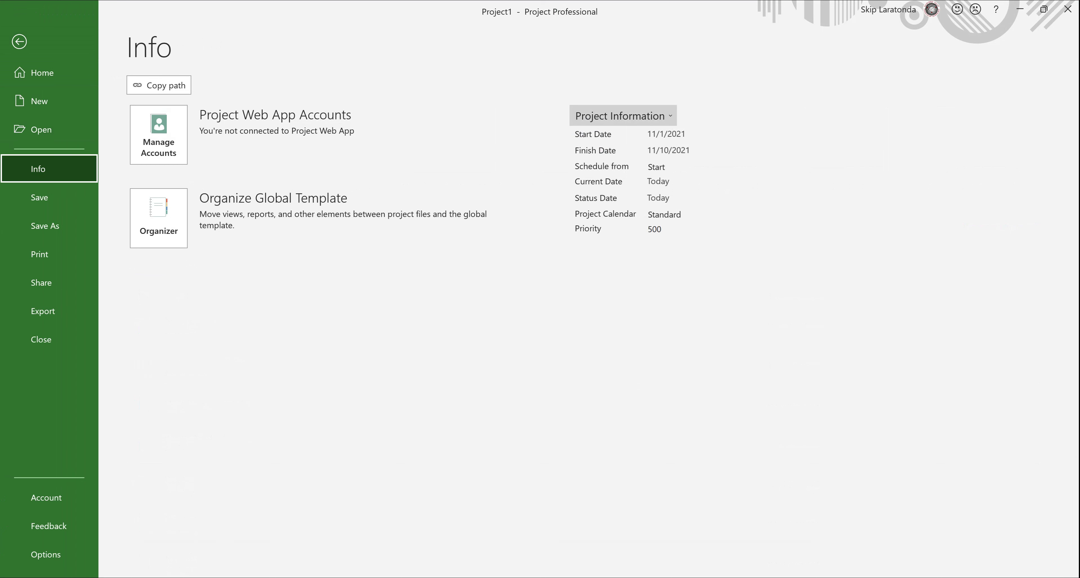
pyautogui.click(623, 116)
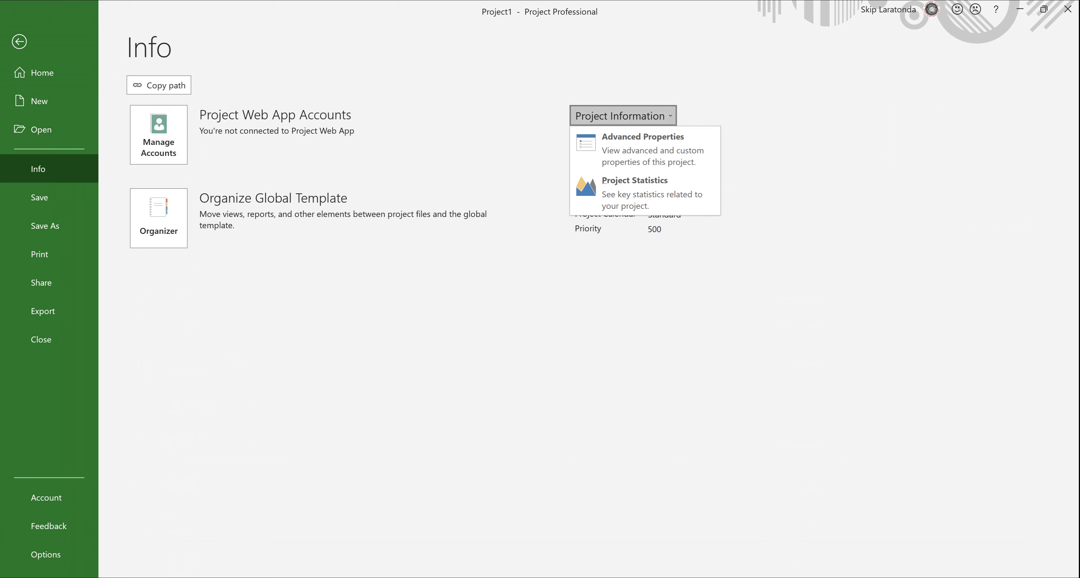
pyautogui.click(643, 149)
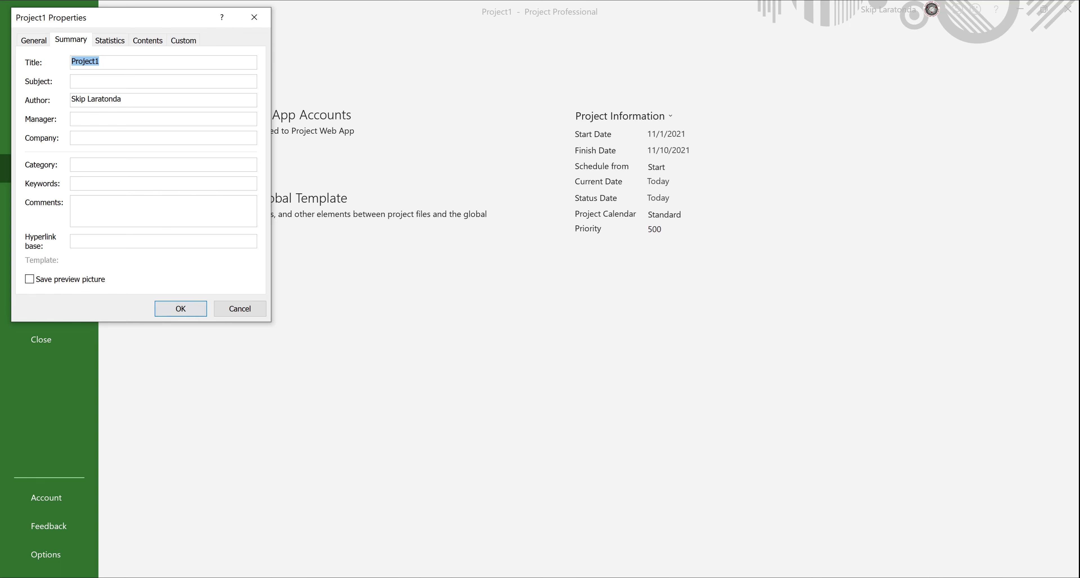
pyautogui.click(181, 308)
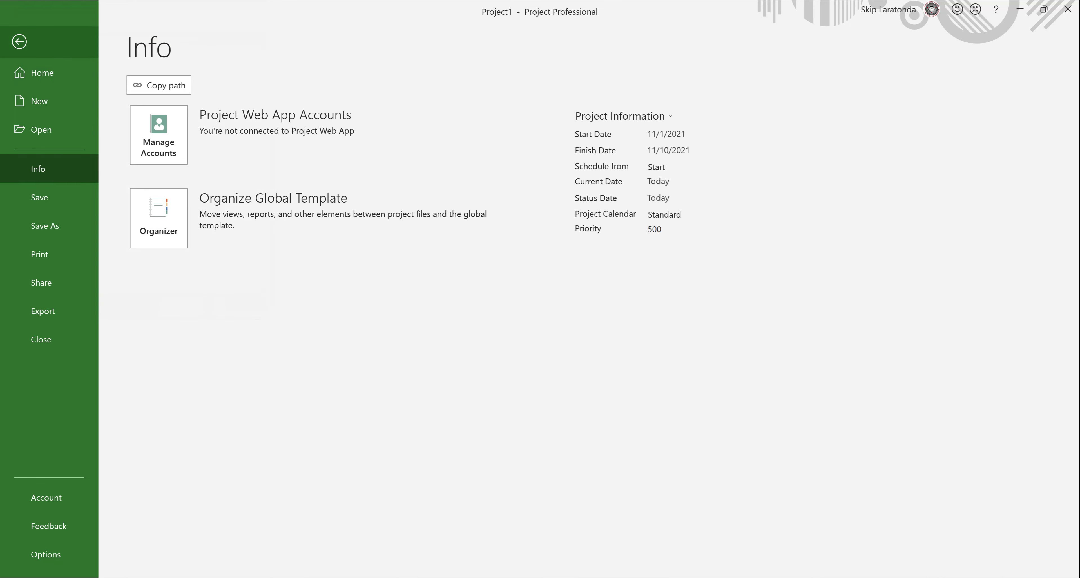
pyautogui.click(20, 42)
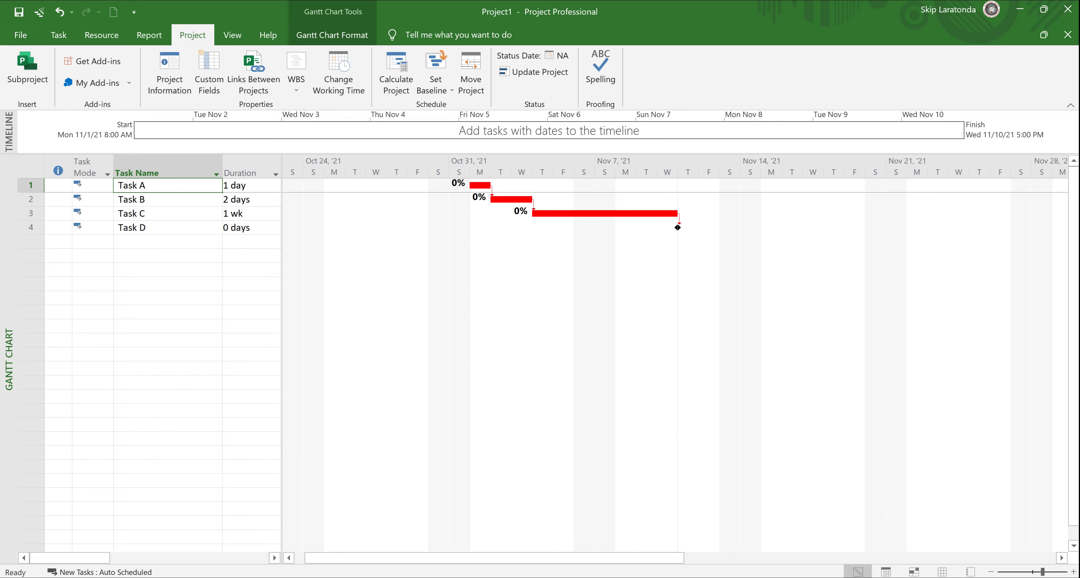
# Minimize the open windows and open Lesson3.mpp from the Project Practice Files.zip archive on the desktop
pyautogui.click(1021, 9)
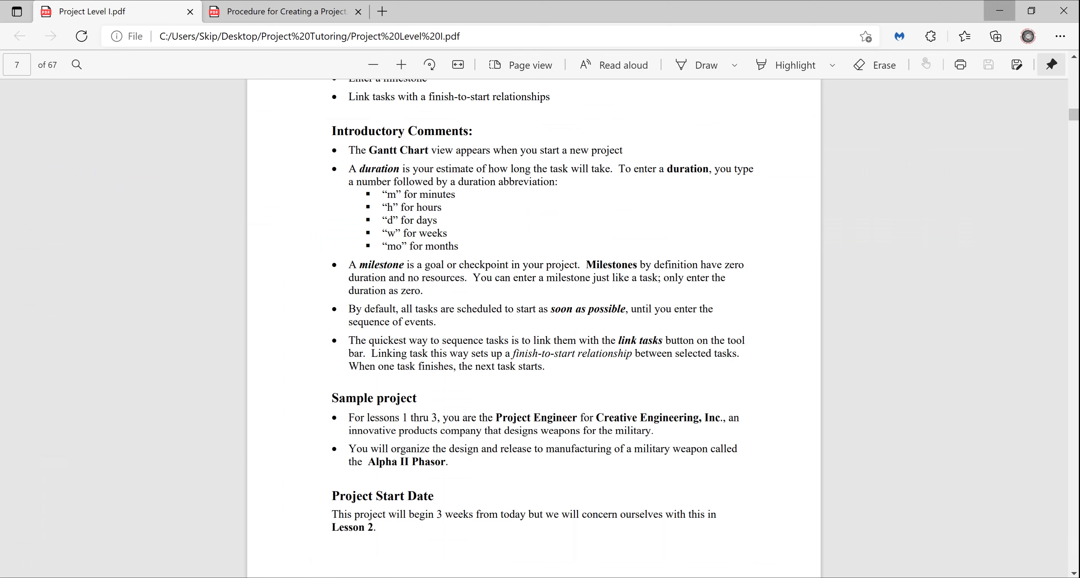
pyautogui.click(1000, 10)
pyautogui.click(999, 12)
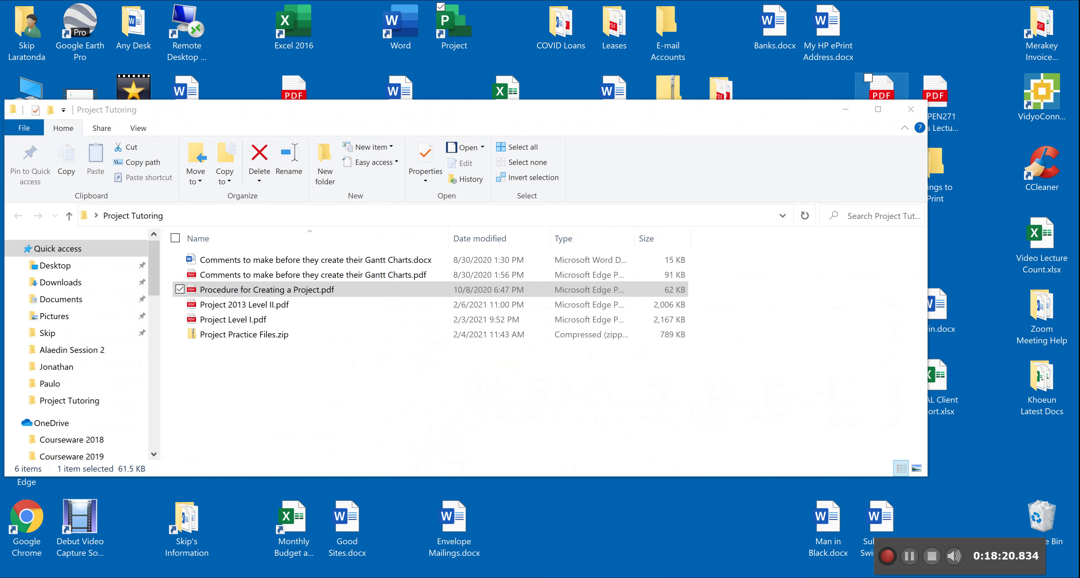
pyautogui.moveTo(742, 110); pyautogui.dragTo(740, 202)
pyautogui.doubleClick(669, 100)
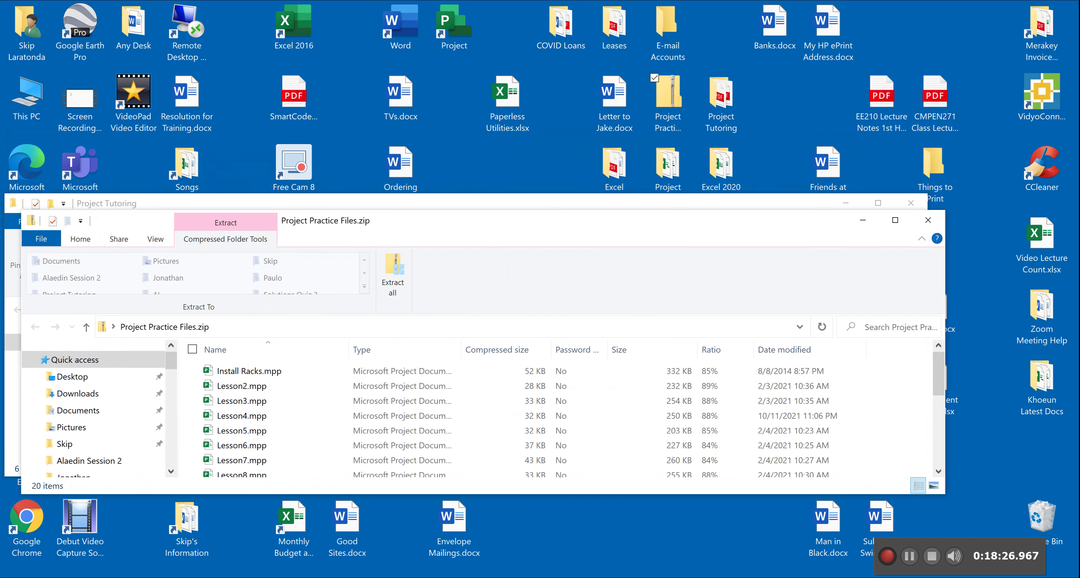
pyautogui.doubleClick(242, 401)
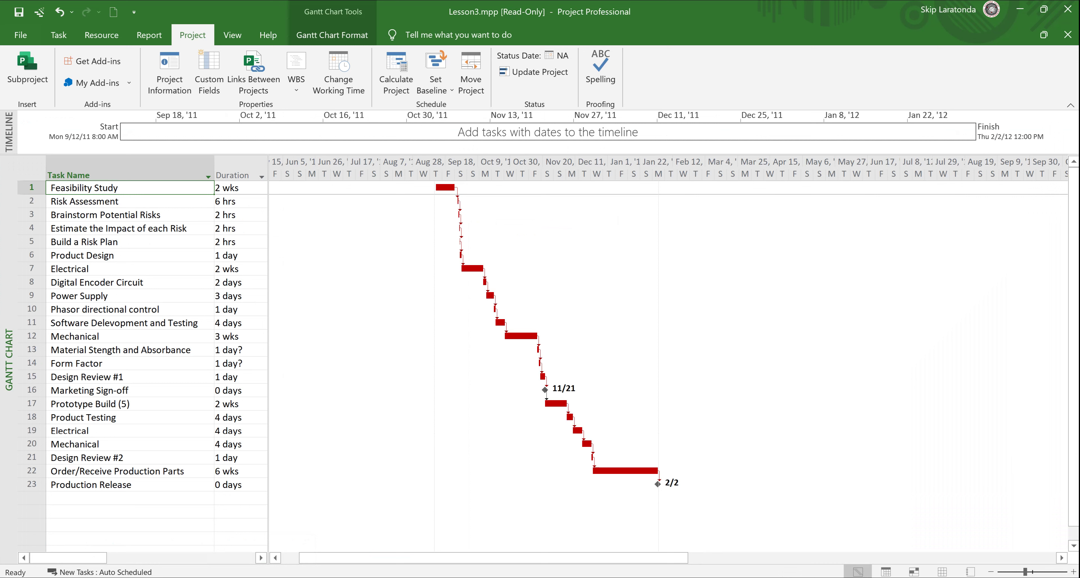
# Indent tasks 3 to 5, Brainstorm Potential Risks through Build a Risk Plan, as subtasks of Risk Assessment
pyautogui.click(31, 214)
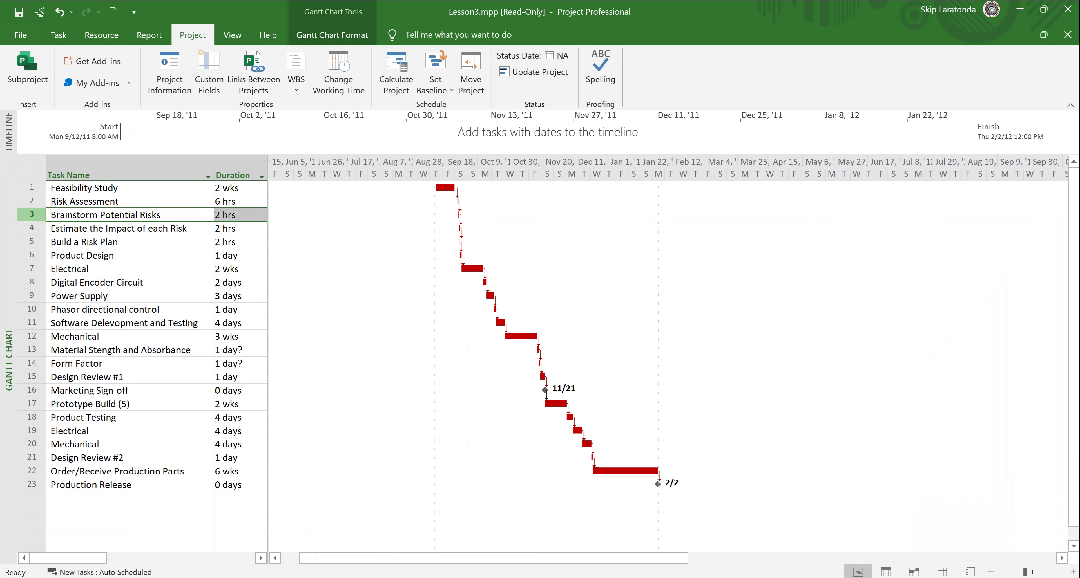
pyautogui.hotkey('shift', 'Down')
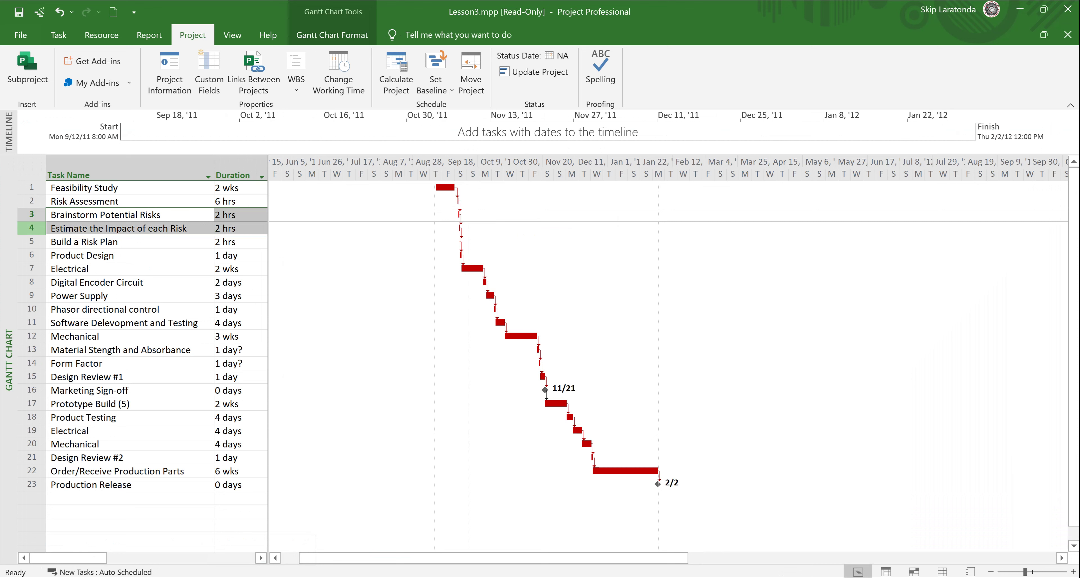
pyautogui.hotkey('shift', 'Down')
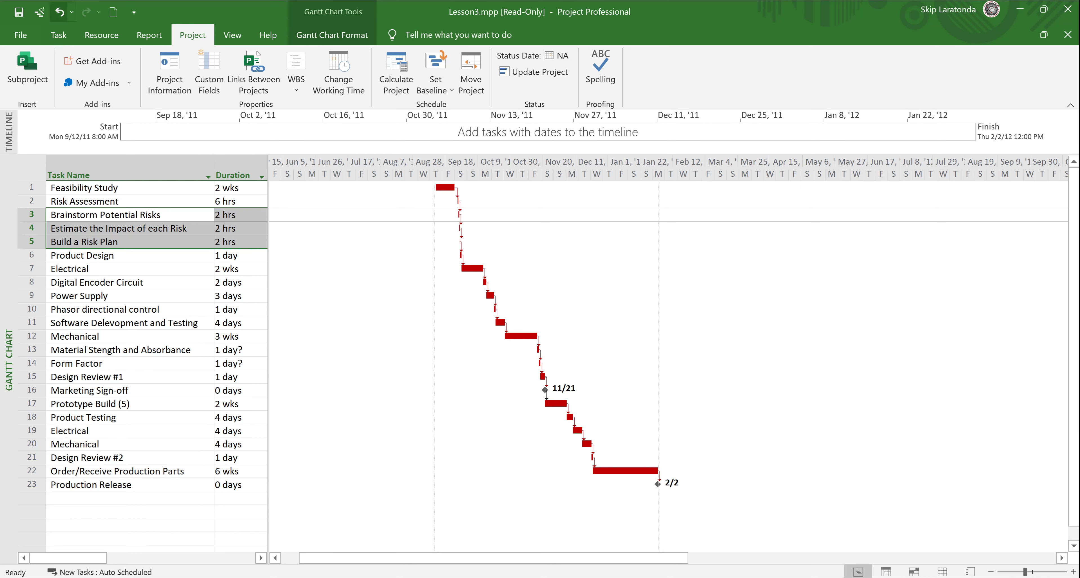
pyautogui.click(58, 35)
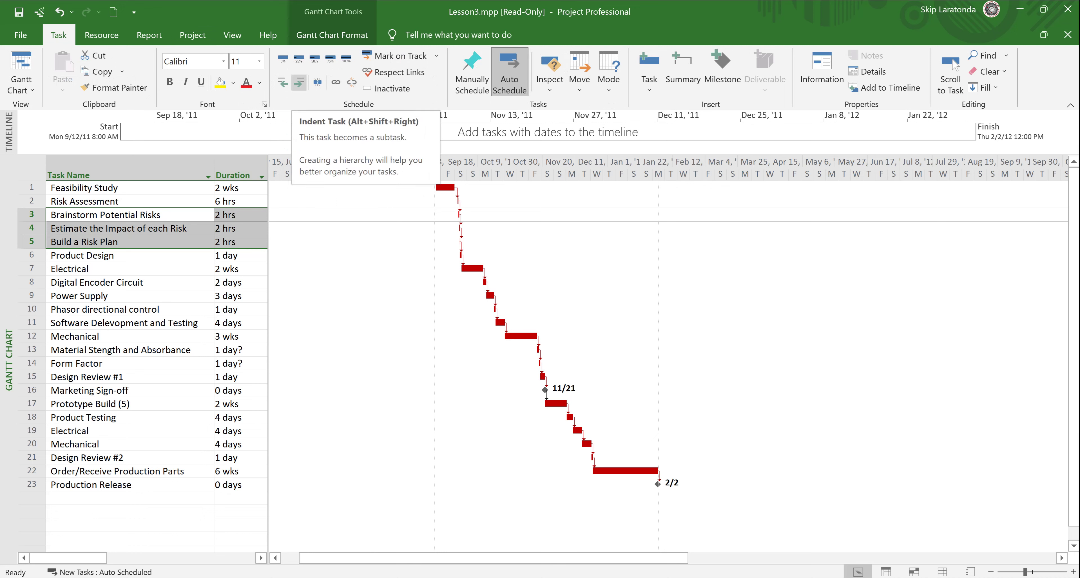
pyautogui.click(298, 82)
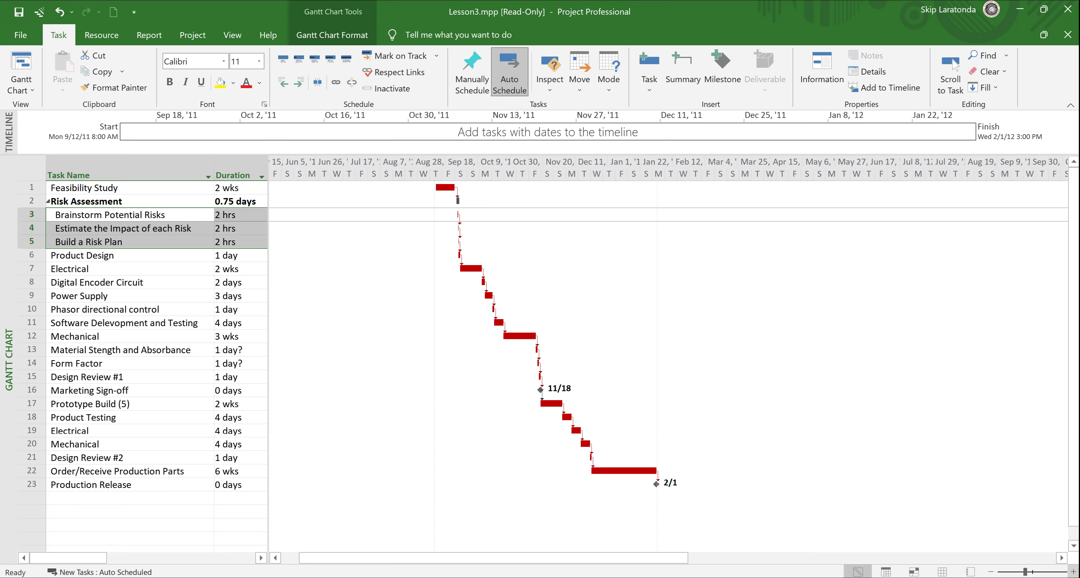
# Examine the Risk Assessment summary bar and its three subtask bars in the Gantt chart on an hourly timescale
pyautogui.click(1073, 572)
pyautogui.click(1074, 572)
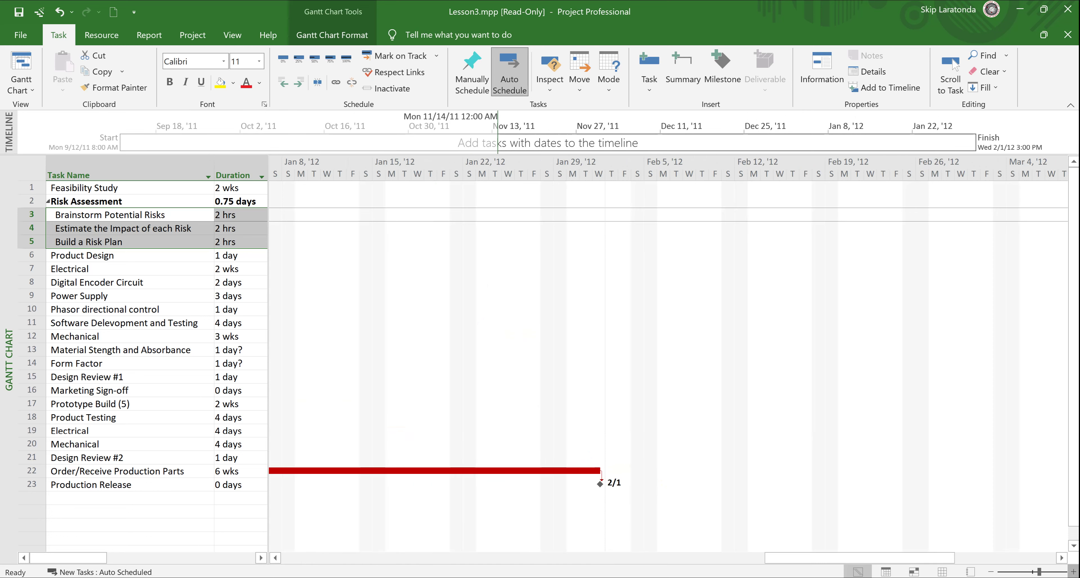
pyautogui.click(76, 215)
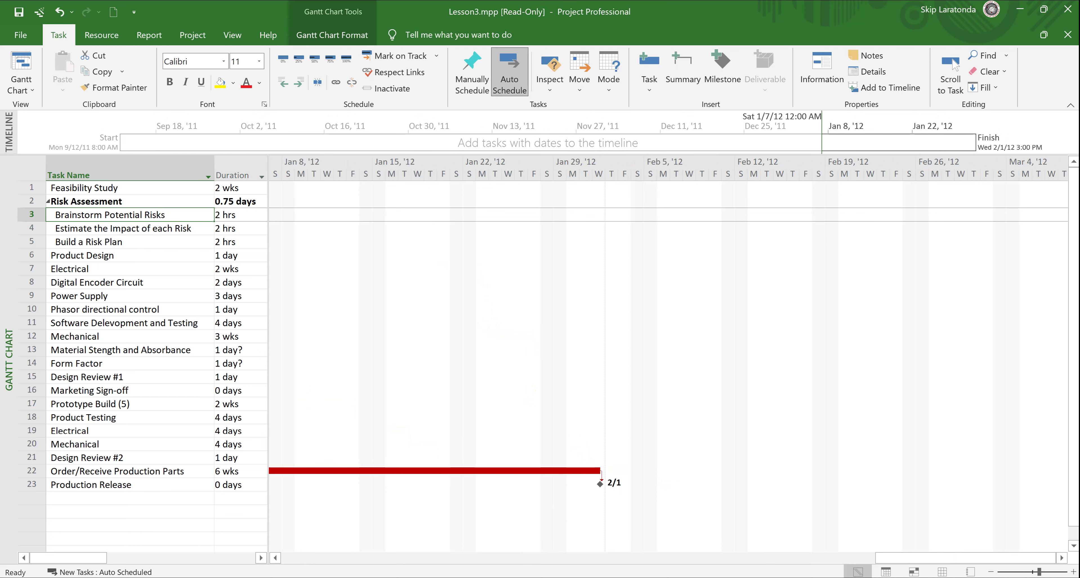
pyautogui.click(77, 214)
pyautogui.click(77, 309)
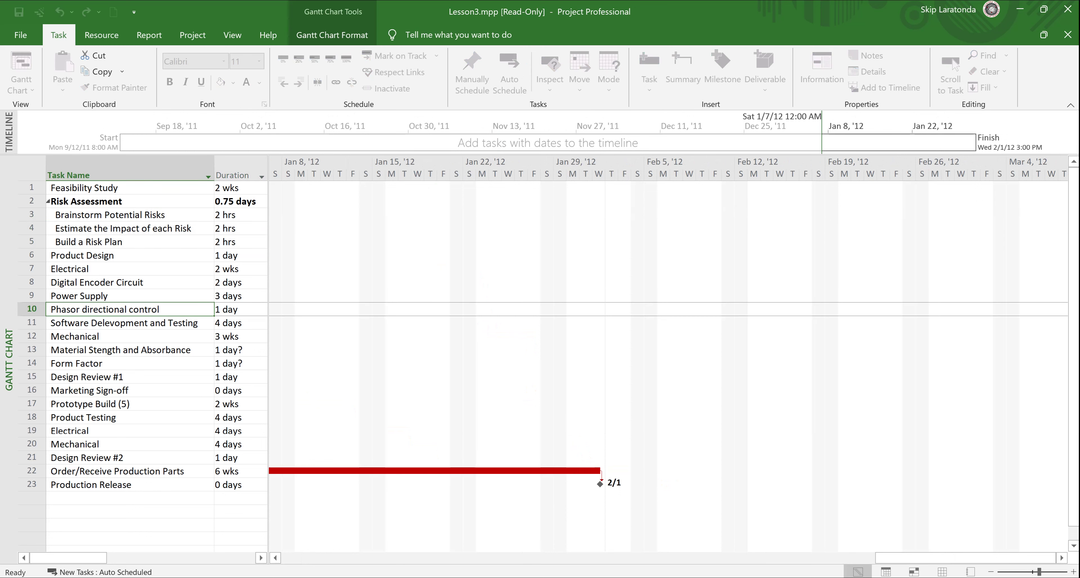
pyautogui.click(77, 215)
pyautogui.click(950, 72)
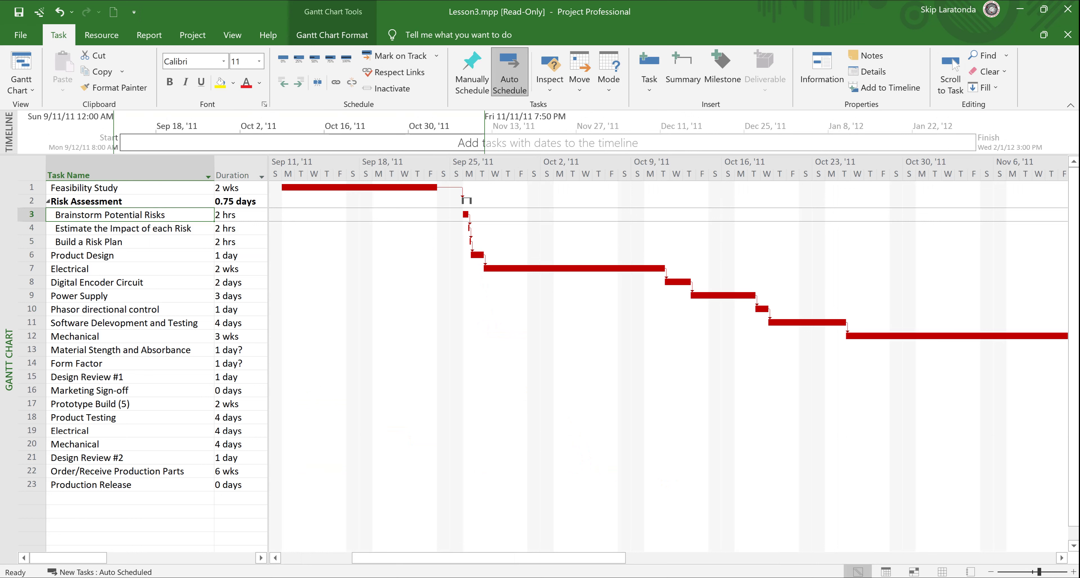
pyautogui.click(1073, 572)
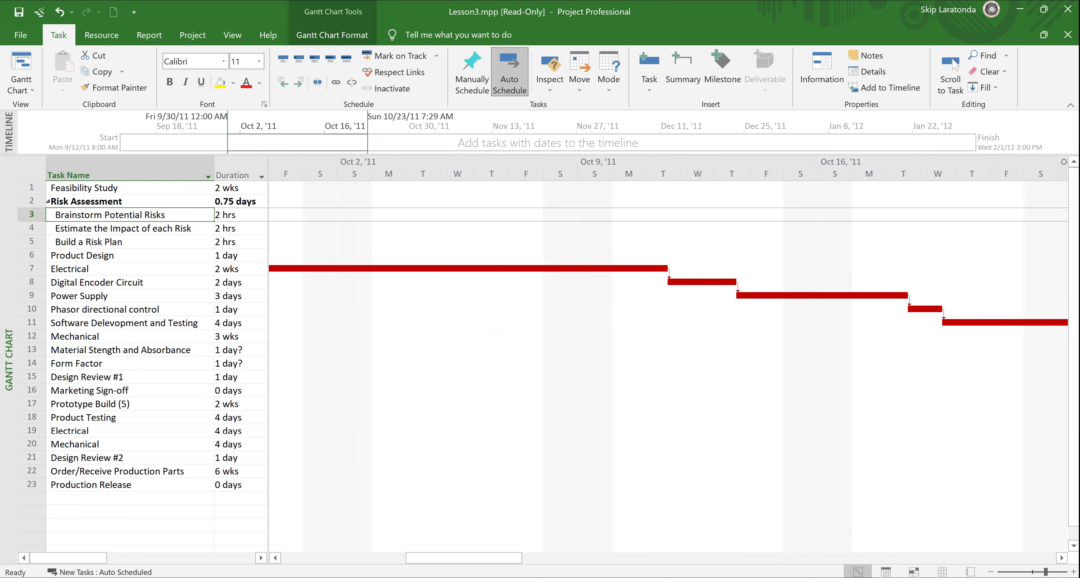
pyautogui.click(951, 71)
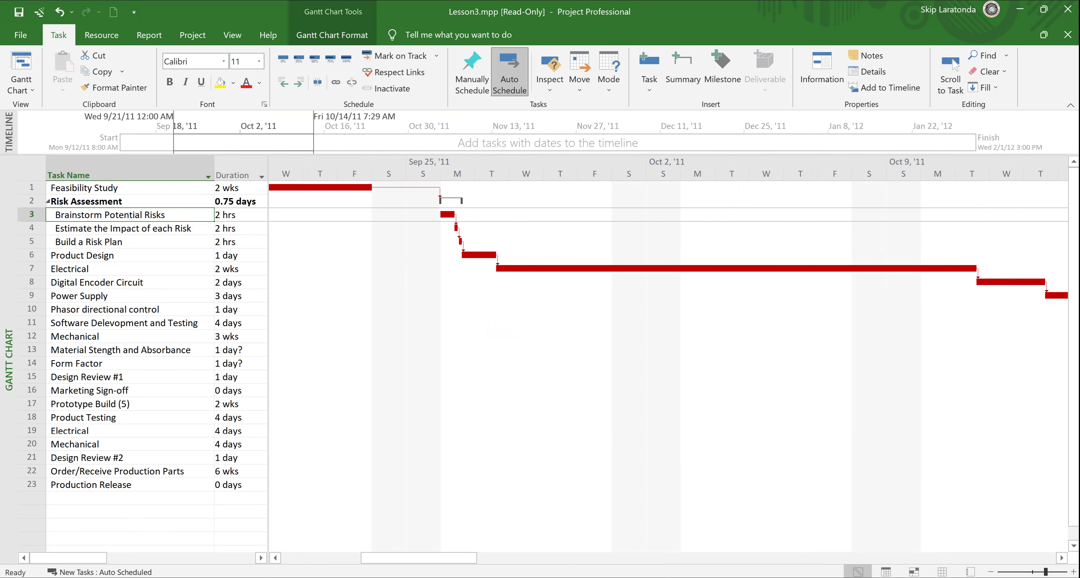
pyautogui.click(1074, 572)
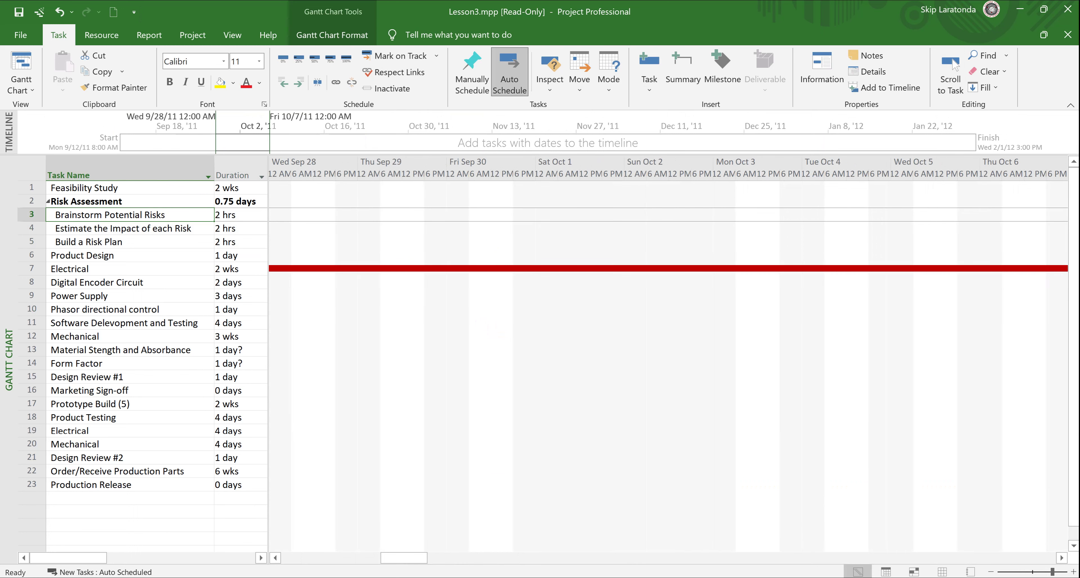
pyautogui.click(953, 60)
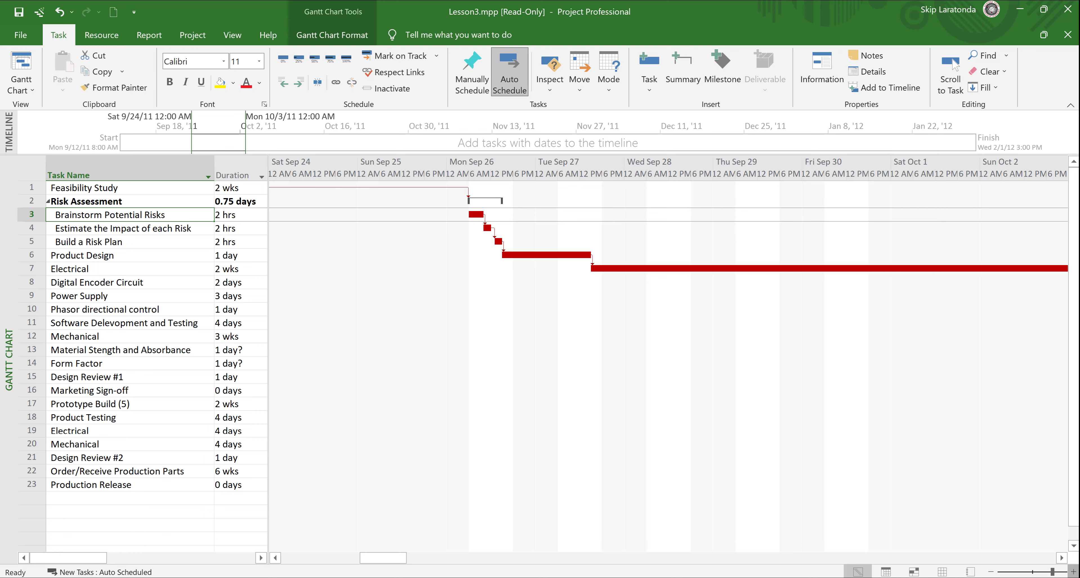
pyautogui.click(1073, 572)
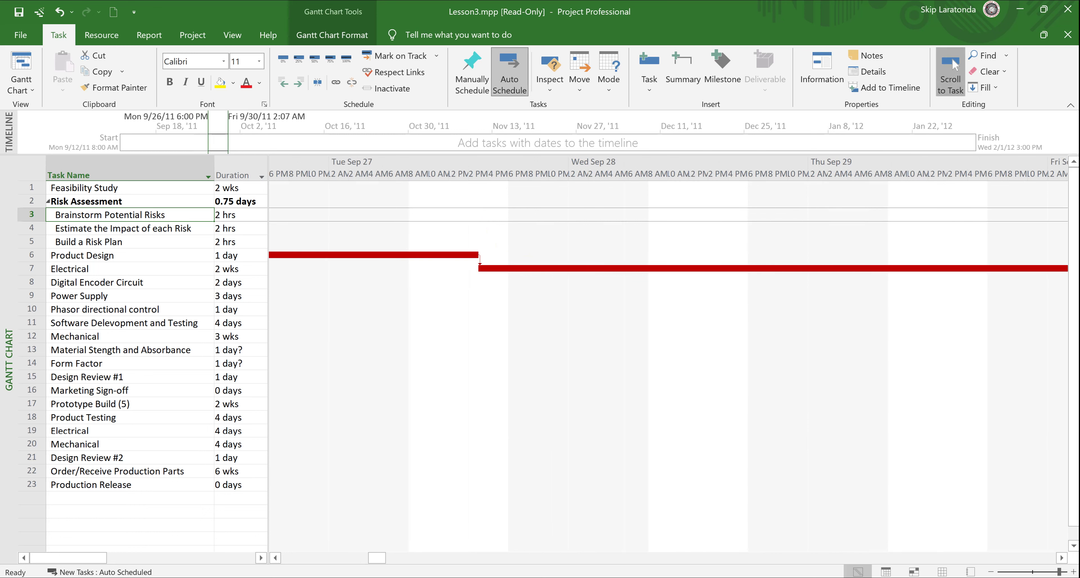
pyautogui.click(951, 73)
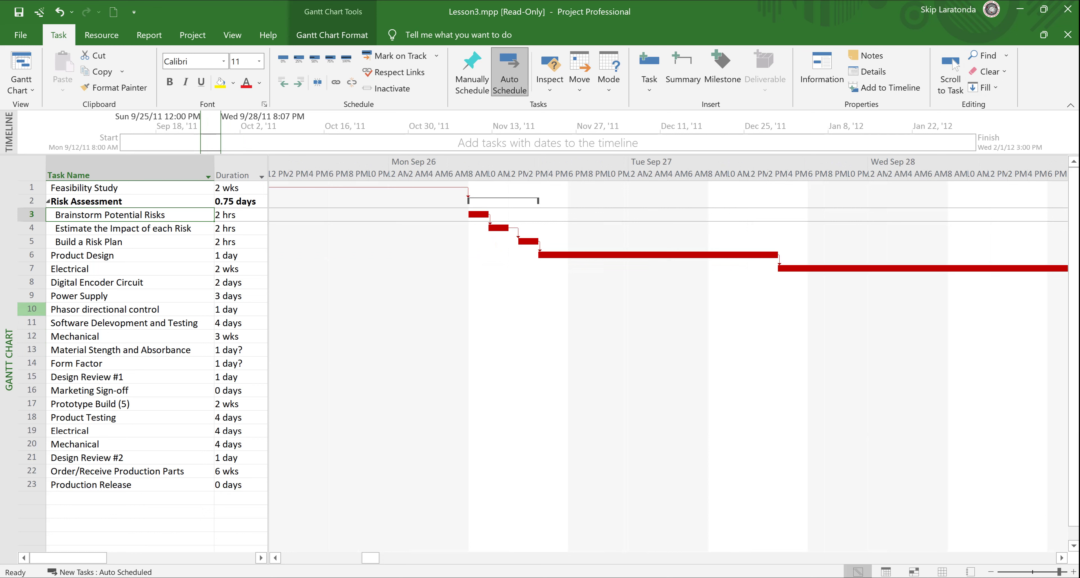
# Indent tasks 7 to 14, Electrical through Form Factor, as subtasks of Product Design
pyautogui.click(31, 269)
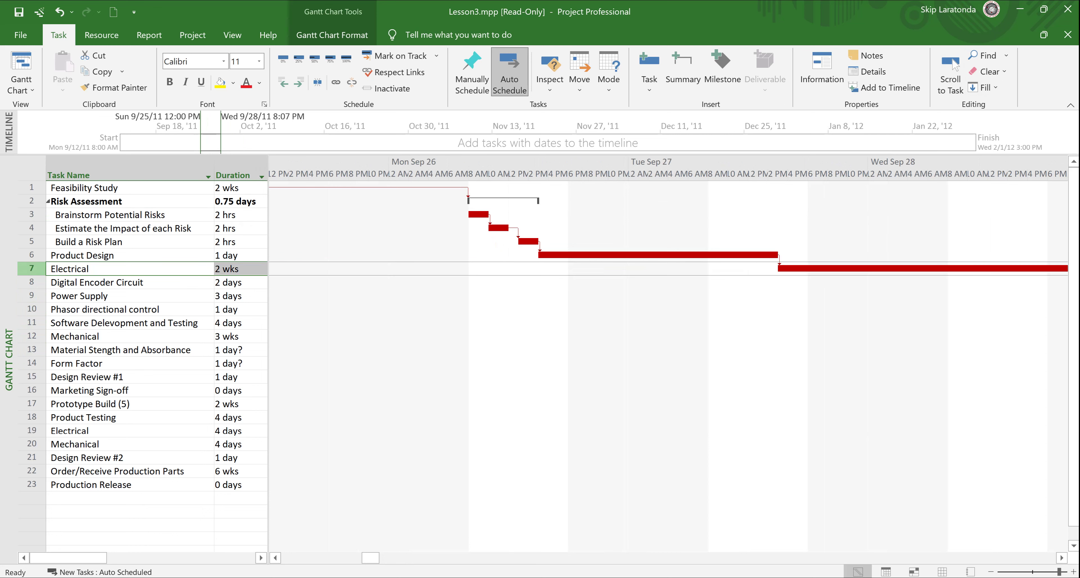
pyautogui.moveTo(32, 269); pyautogui.dragTo(31, 364)
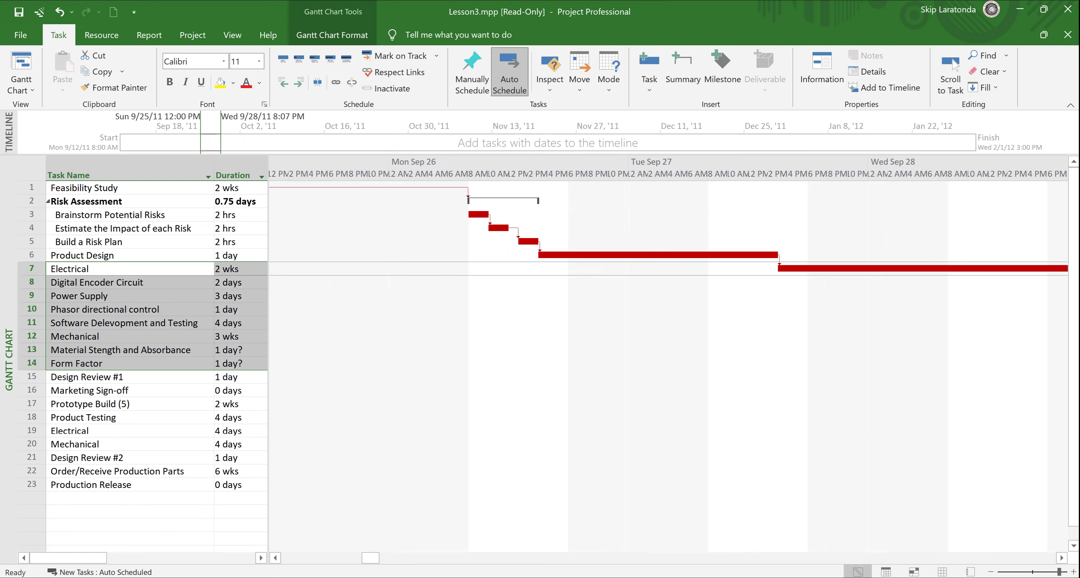
pyautogui.click(299, 83)
# Examine the Product Design summary bar and its subtasks in the Gantt chart on a monthly timescale
pyautogui.click(126, 268)
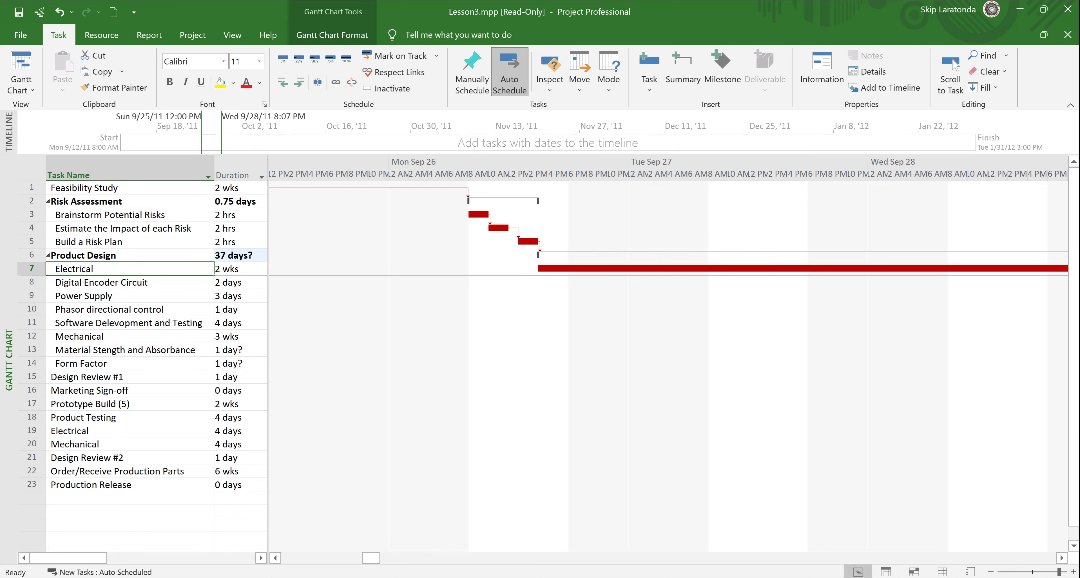
pyautogui.press('F2')
pyautogui.click(126, 323)
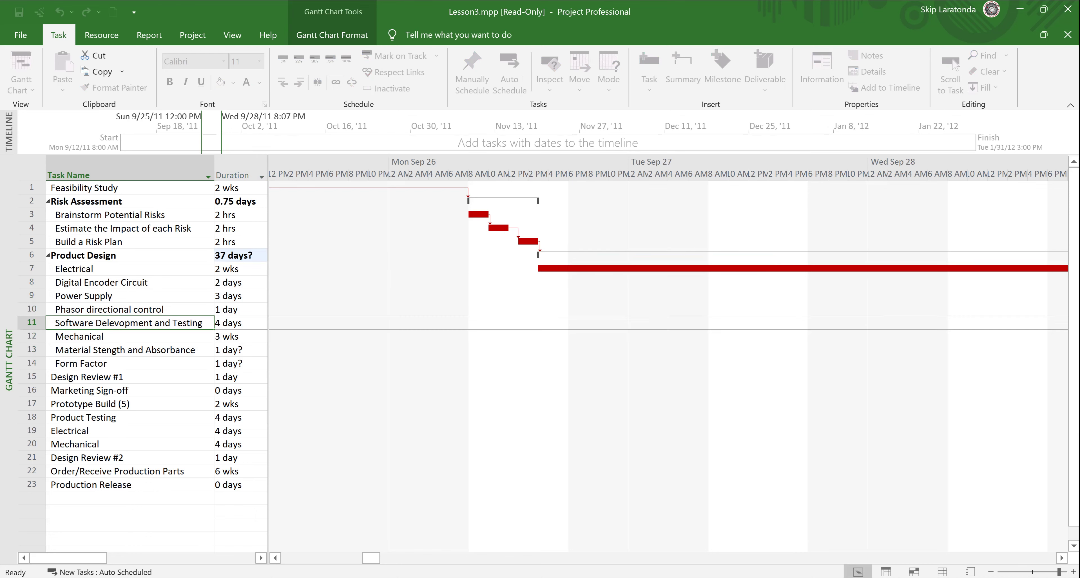
pyautogui.click(126, 269)
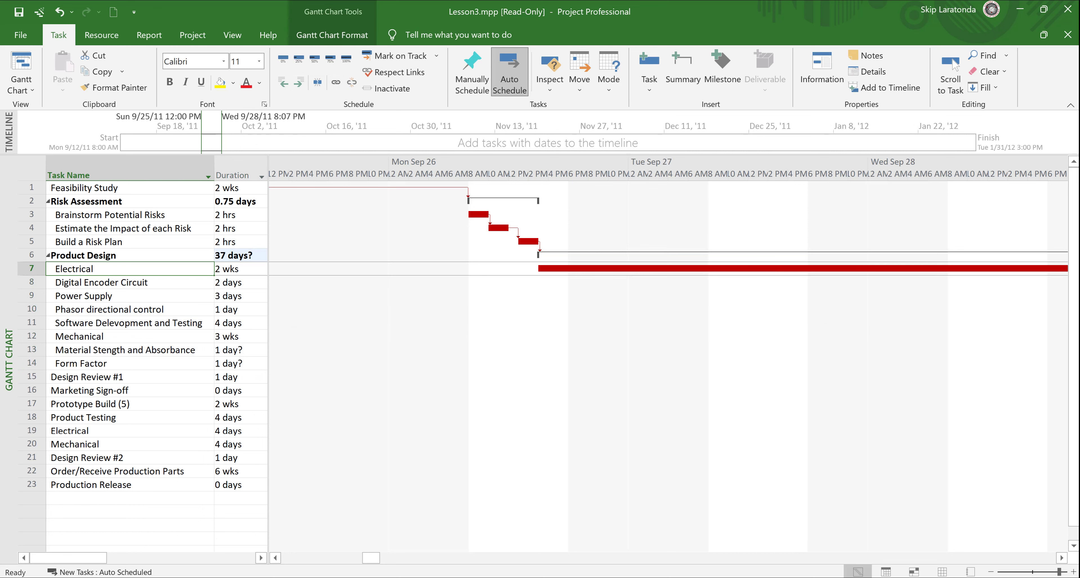
pyautogui.click(953, 59)
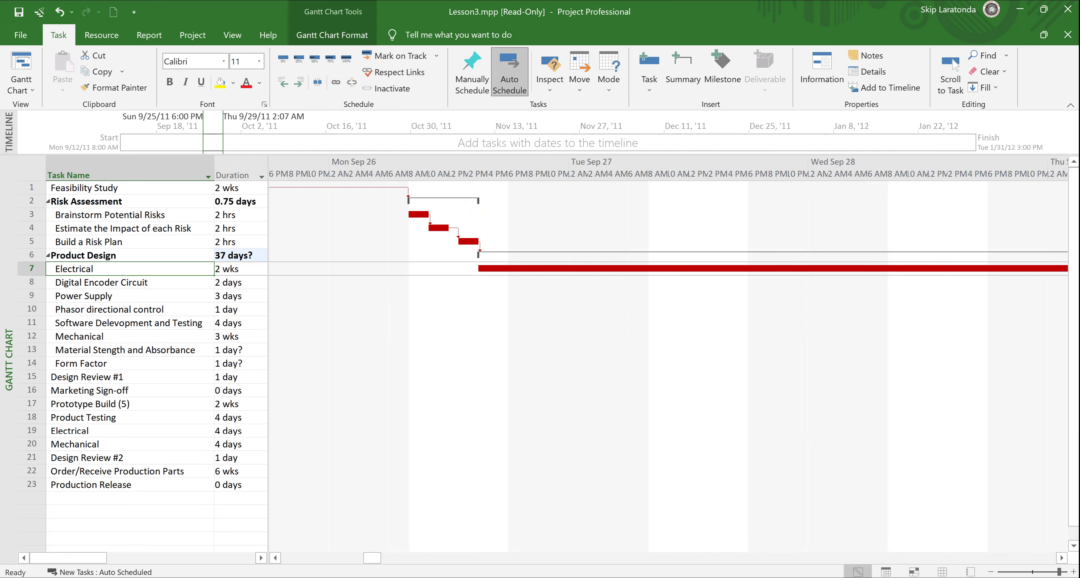
pyautogui.click(991, 573)
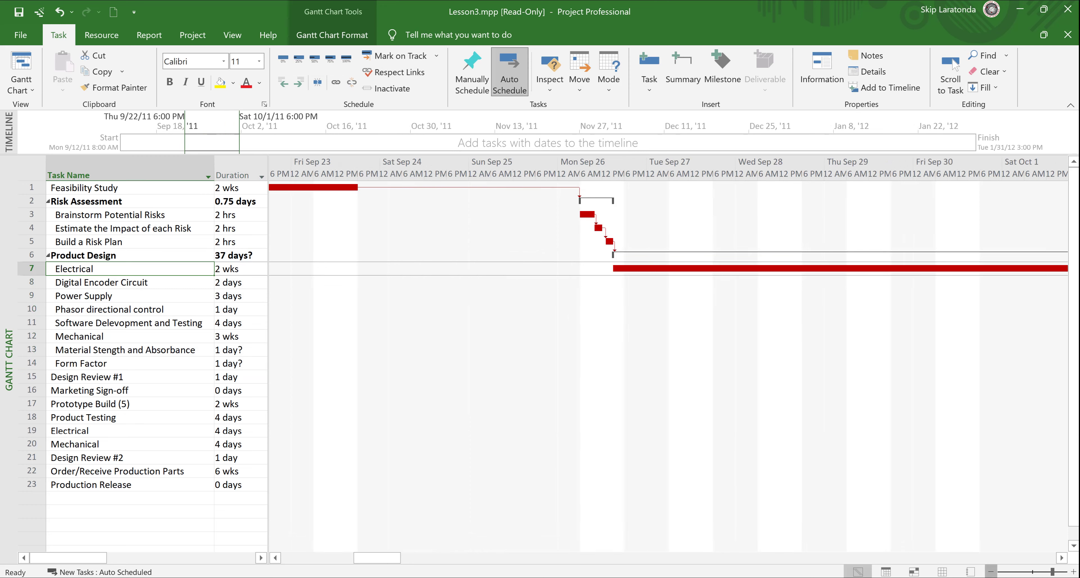
pyautogui.click(991, 572)
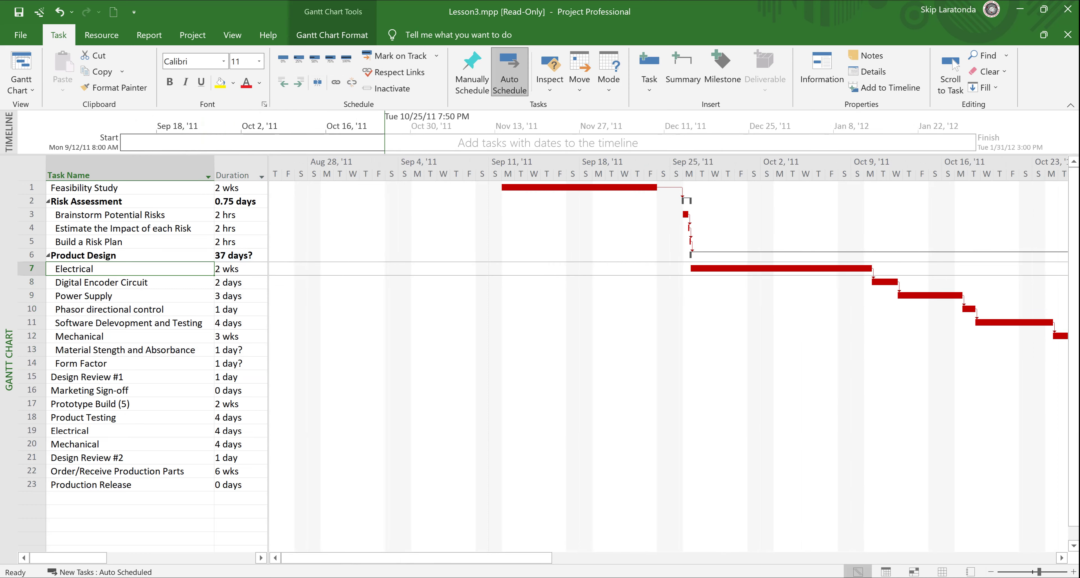
pyautogui.click(950, 72)
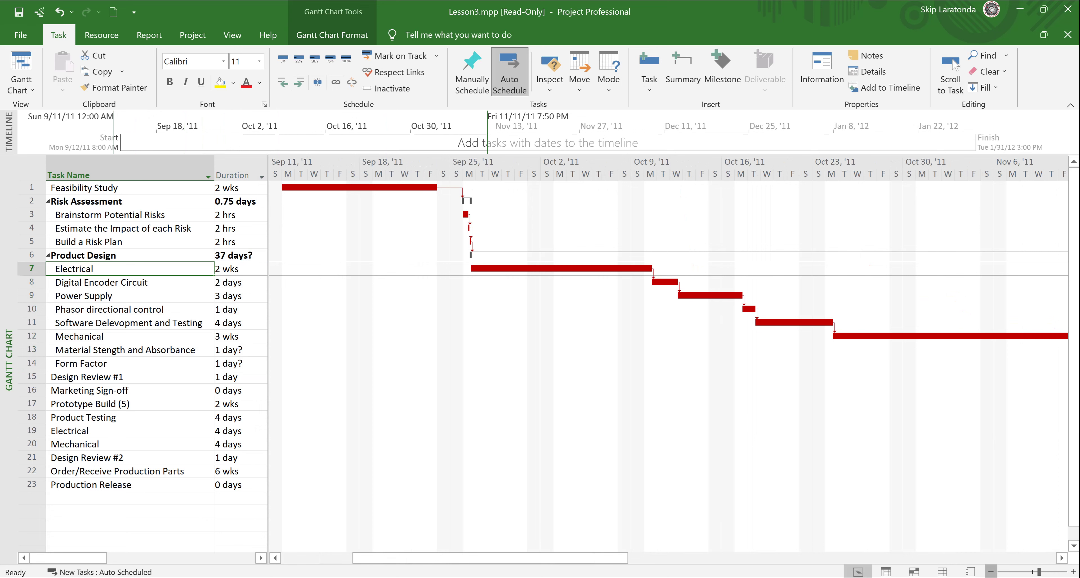
pyautogui.click(992, 572)
# View the Gantt chart's Bar Styles definitions with Product Design selected, and close them without changes
pyautogui.click(130, 255)
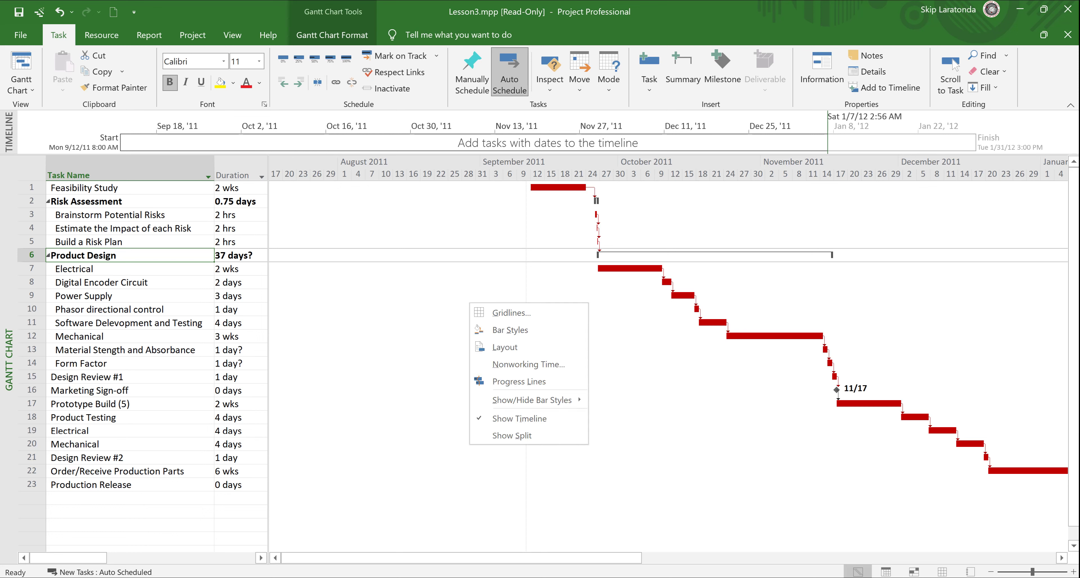
pyautogui.press('Down')
pyautogui.press('Down')
pyautogui.press('Return')
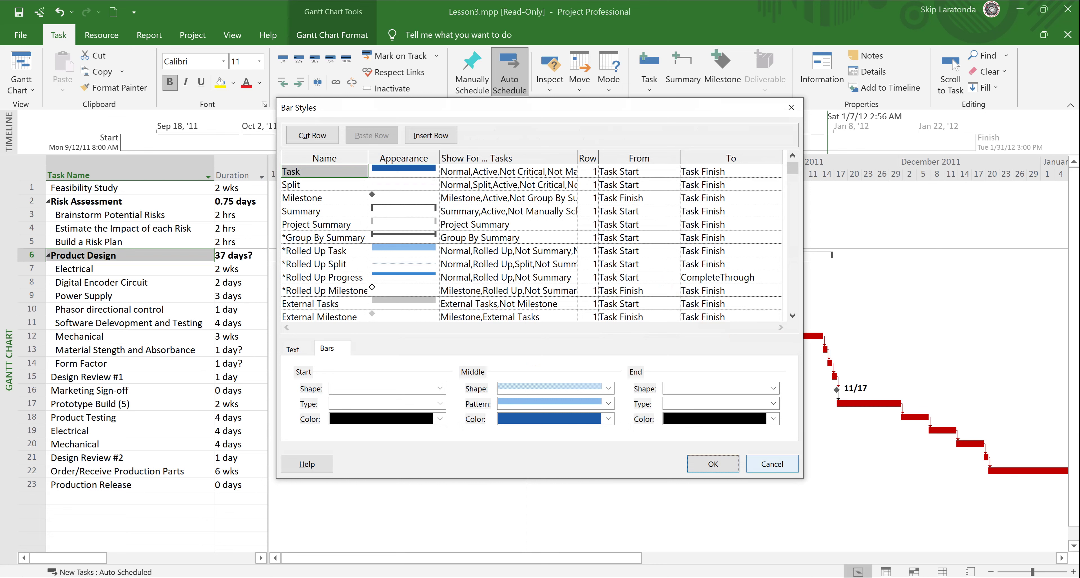
pyautogui.press('Escape')
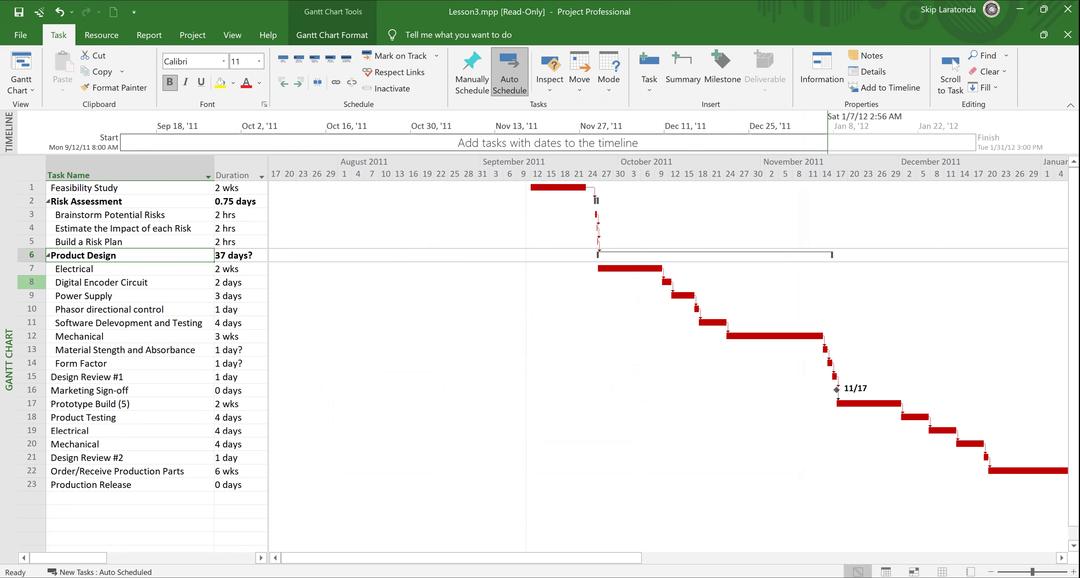
# Within Product Design, indent tasks 8 to 11 as subtasks of Electrical and tasks 13 and 14 as subtasks of Mechanical
pyautogui.moveTo(32, 282); pyautogui.dragTo(32, 322)
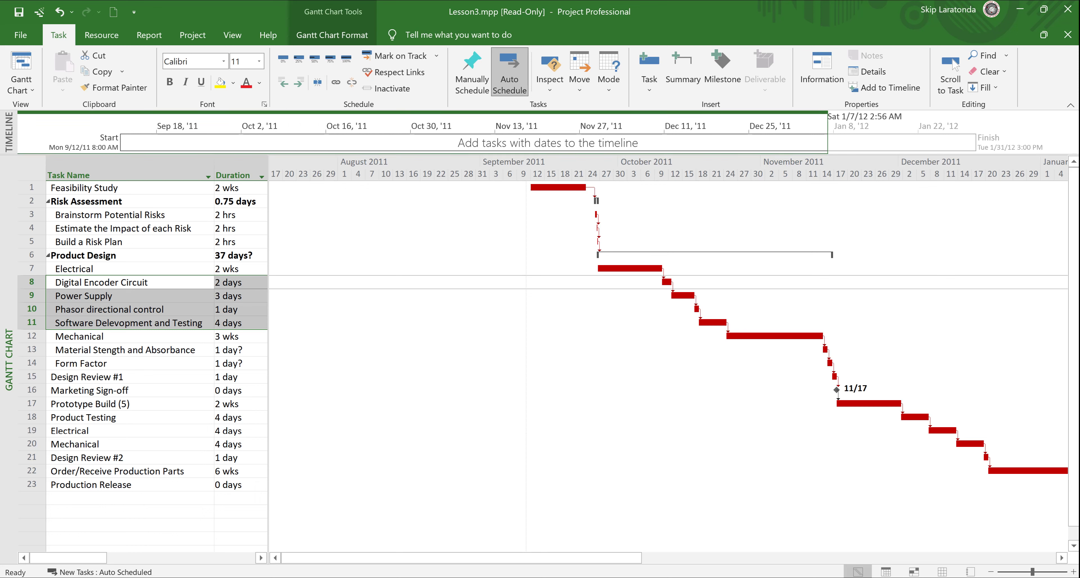
pyautogui.click(299, 83)
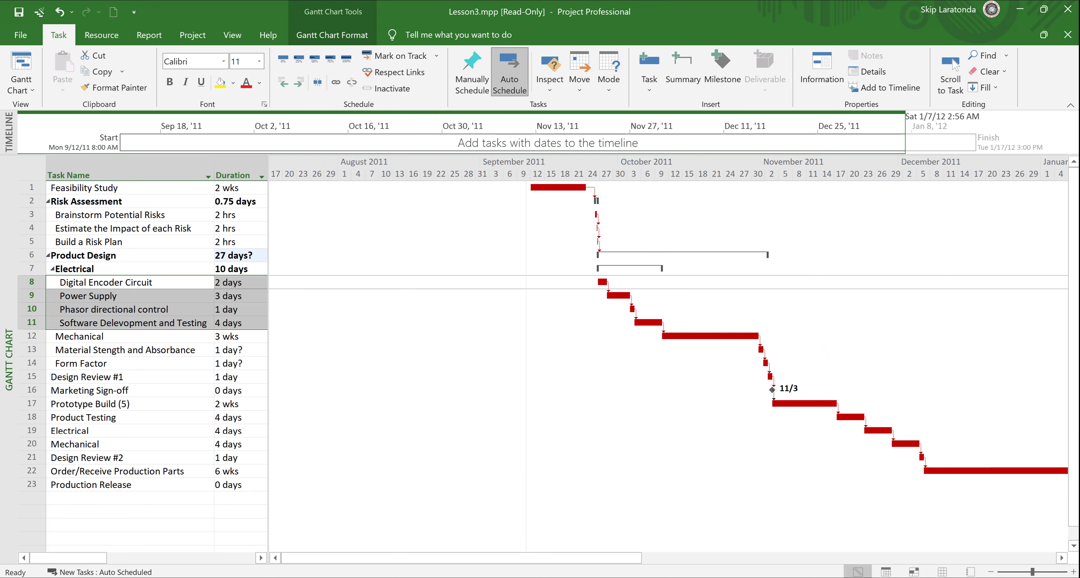
pyautogui.click(126, 404)
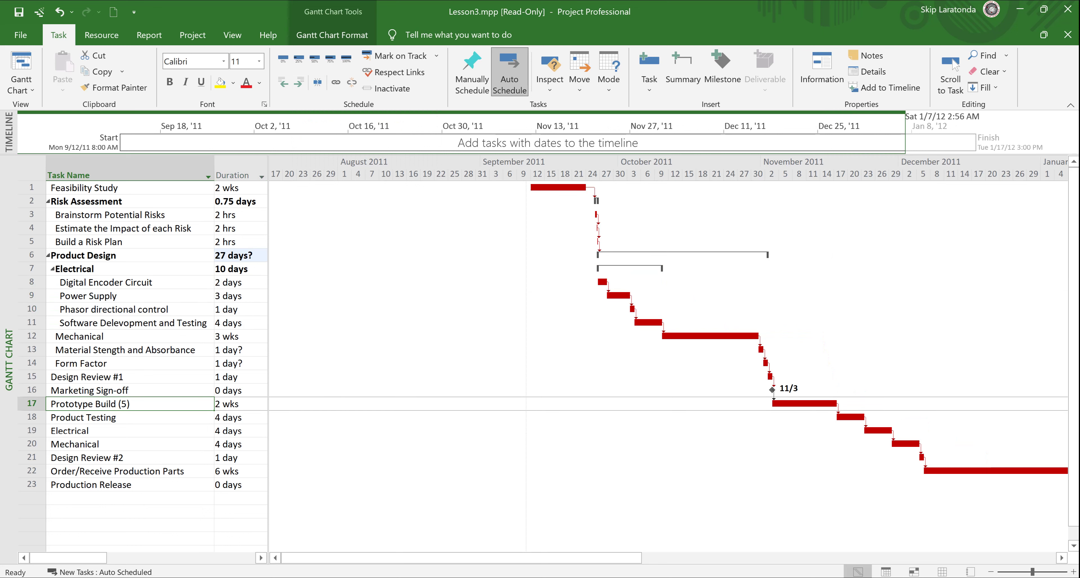
pyautogui.moveTo(32, 349); pyautogui.dragTo(32, 363)
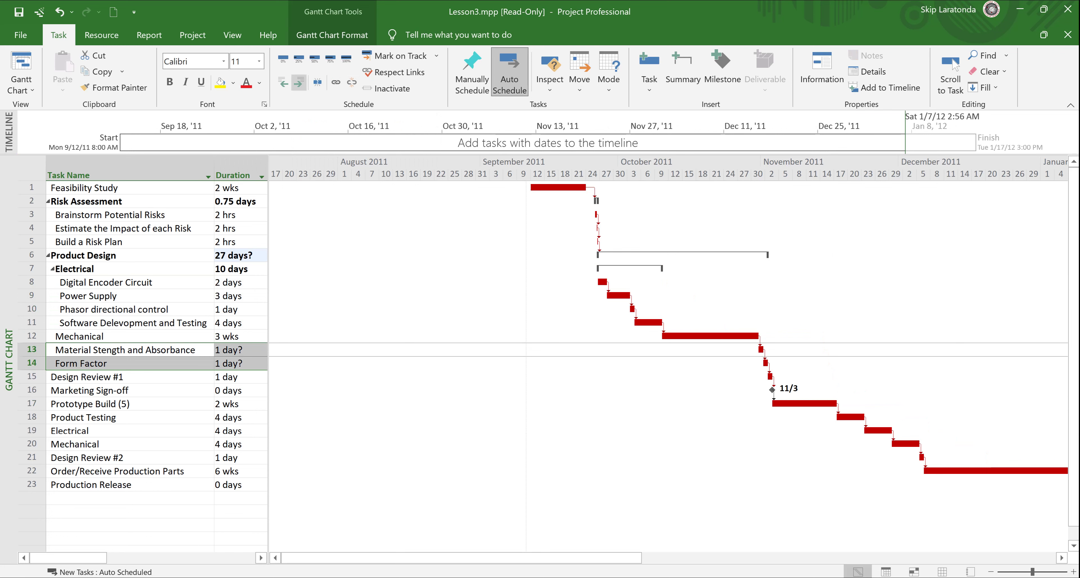
pyautogui.click(299, 81)
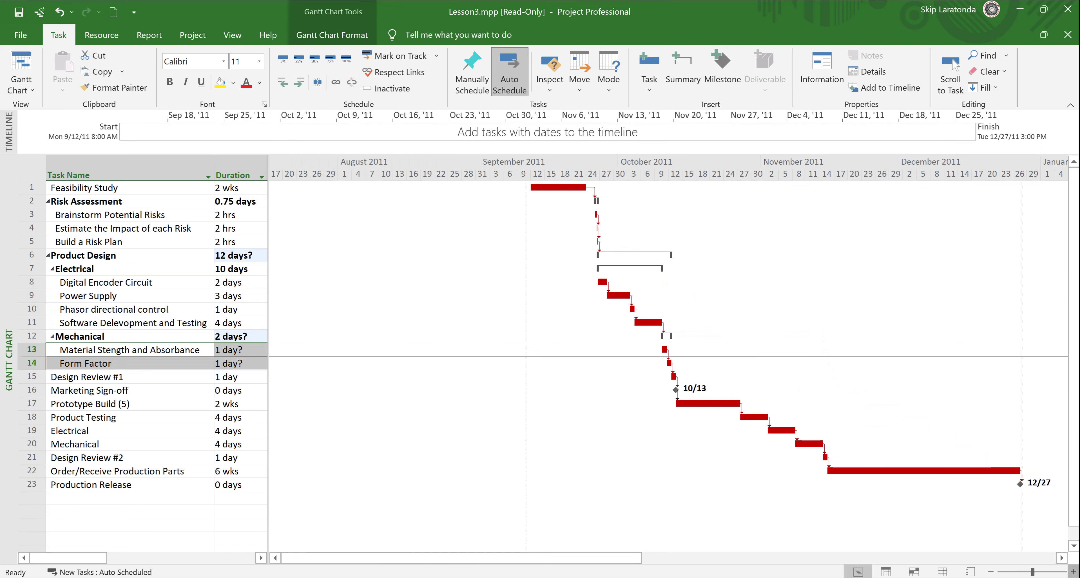
# Indent tasks 19 and 20, Electrical and Mechanical, as subtasks of Product Testing
pyautogui.click(1073, 572)
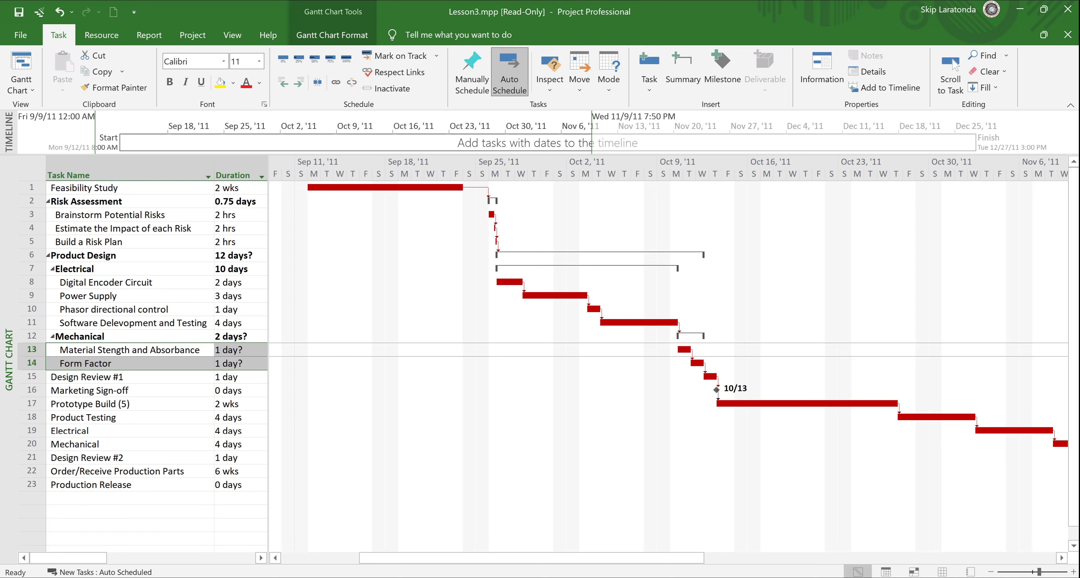
pyautogui.moveTo(32, 431); pyautogui.dragTo(31, 444)
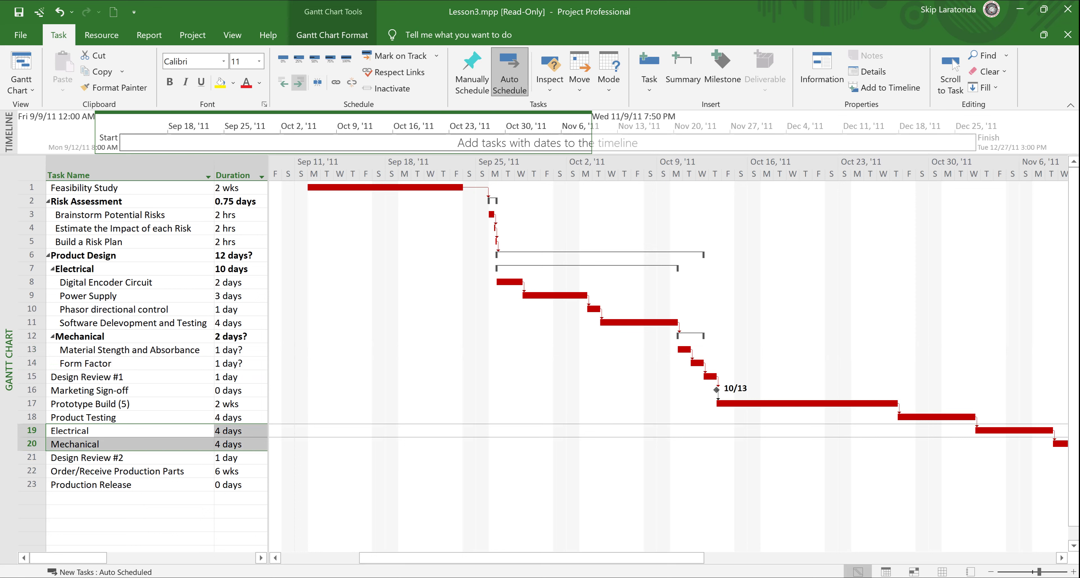
pyautogui.click(299, 82)
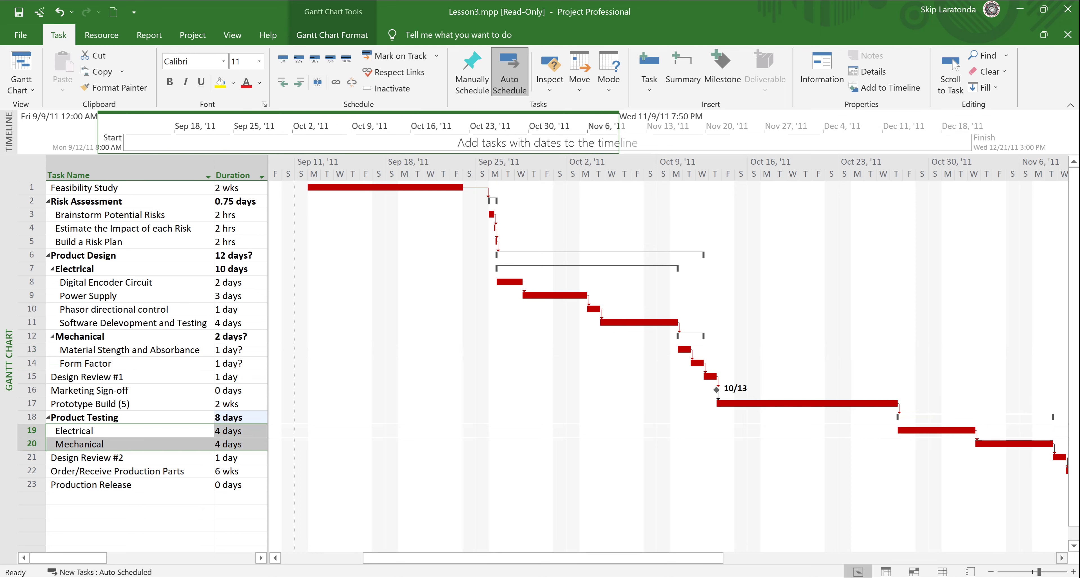
# Look at the later weeks of the Gantt chart and switch to Project Level I.pdf in Microsoft Edge
pyautogui.click(1062, 558)
pyautogui.click(1062, 559)
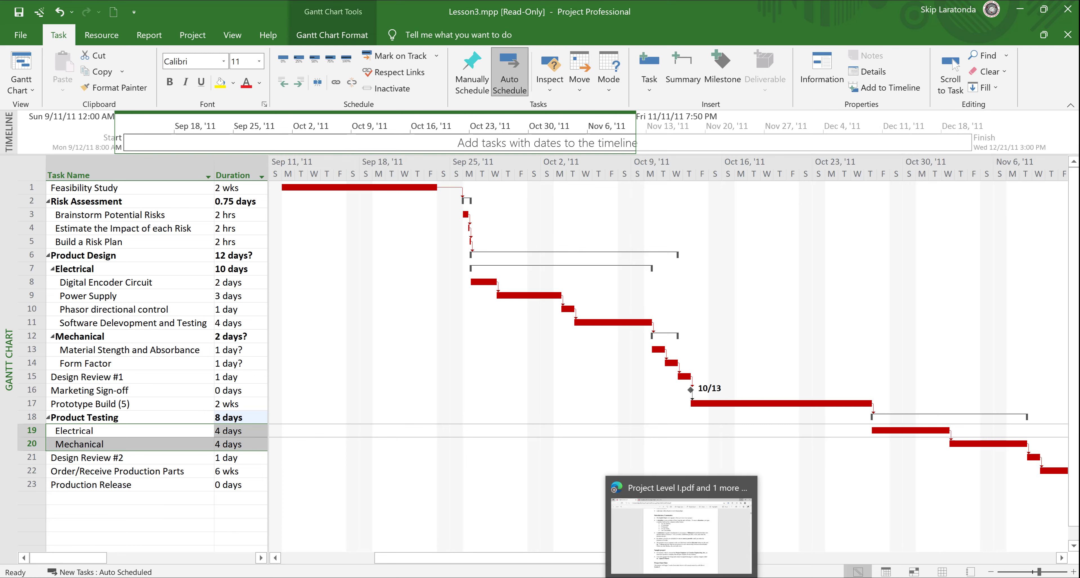
pyautogui.click(681, 577)
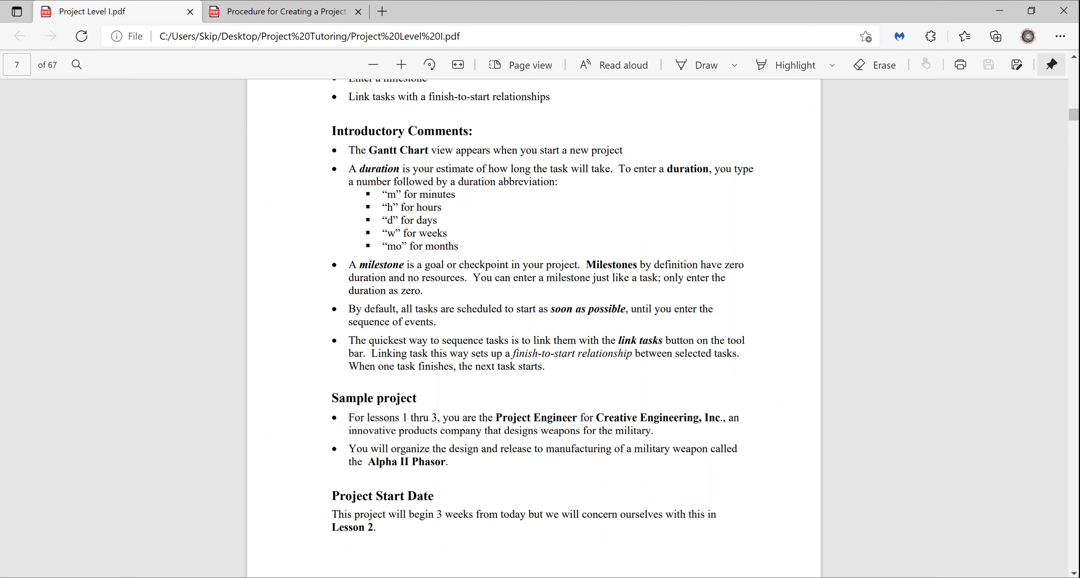
pyautogui.moveTo(777, 577)
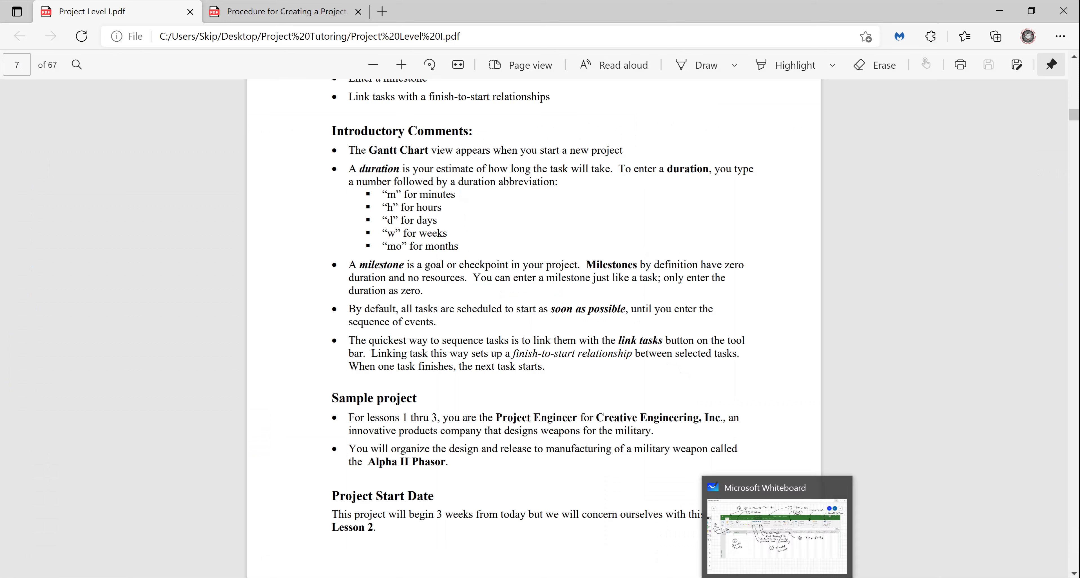
pyautogui.moveTo(682, 577)
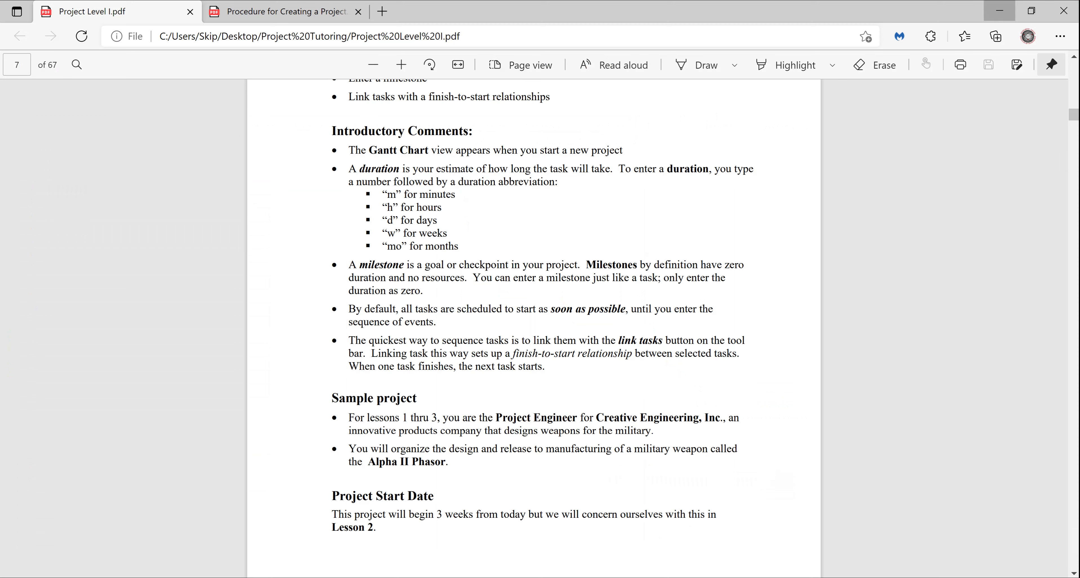
# Open Procedure for Creating a Project.pdf from the desktop's Project Tutoring folder and read through the procedure to its 10th step
pyautogui.click(1001, 10)
pyautogui.click(1020, 9)
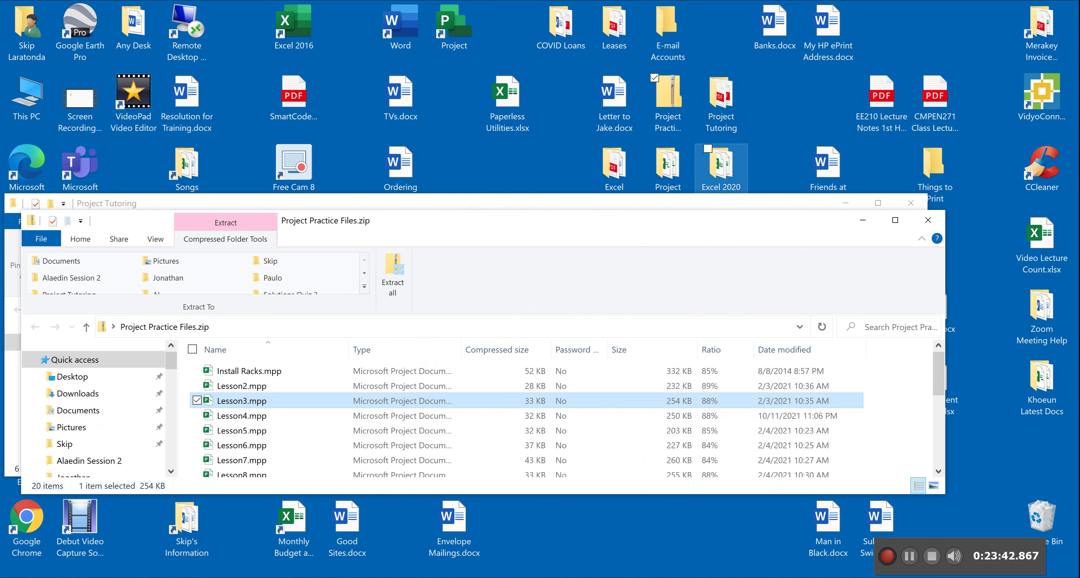
pyautogui.doubleClick(721, 101)
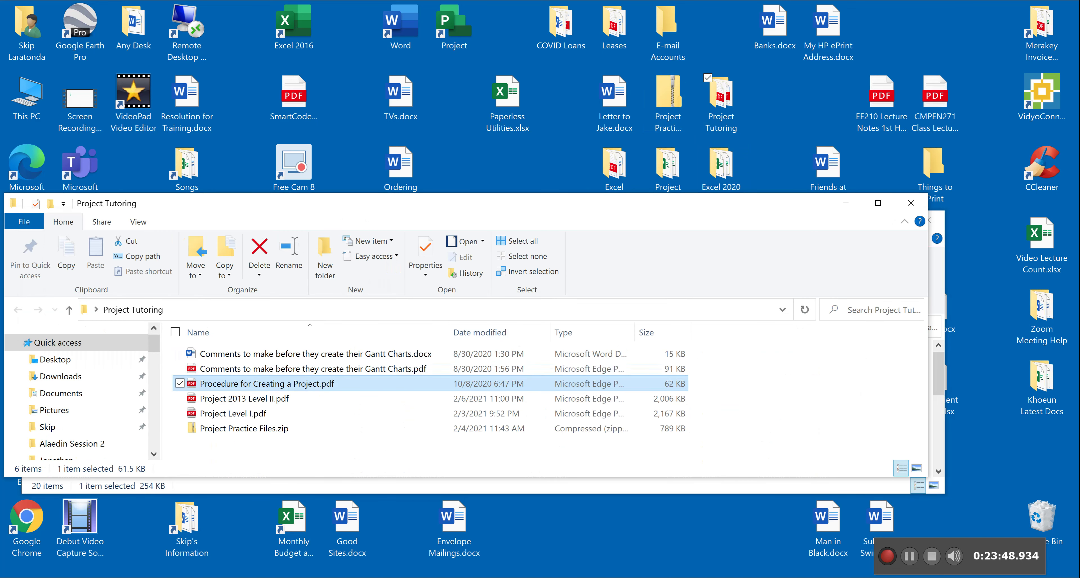
pyautogui.press('Return')
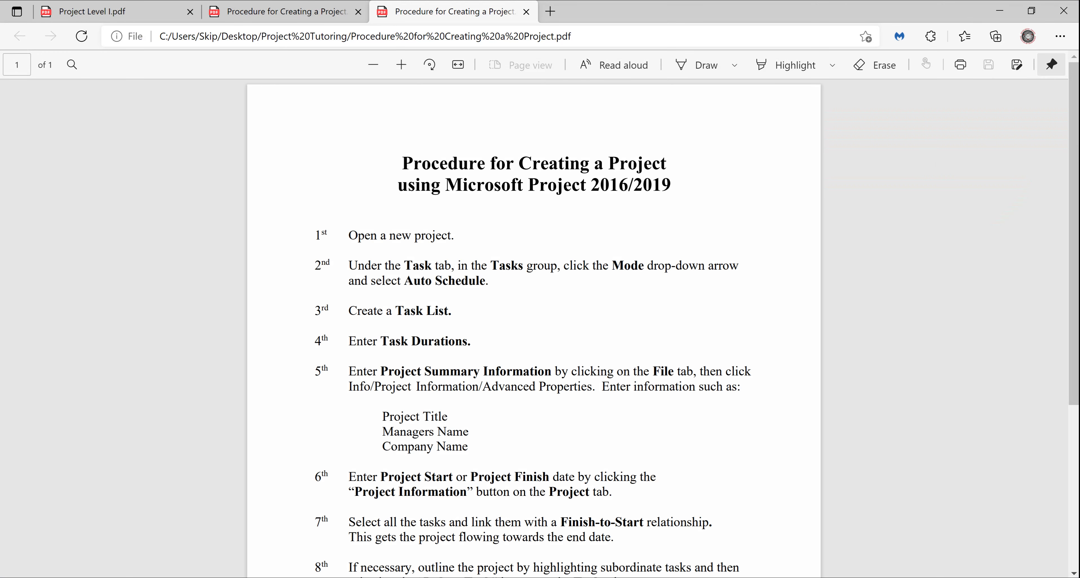
pyautogui.scroll(-2, 534, 327)
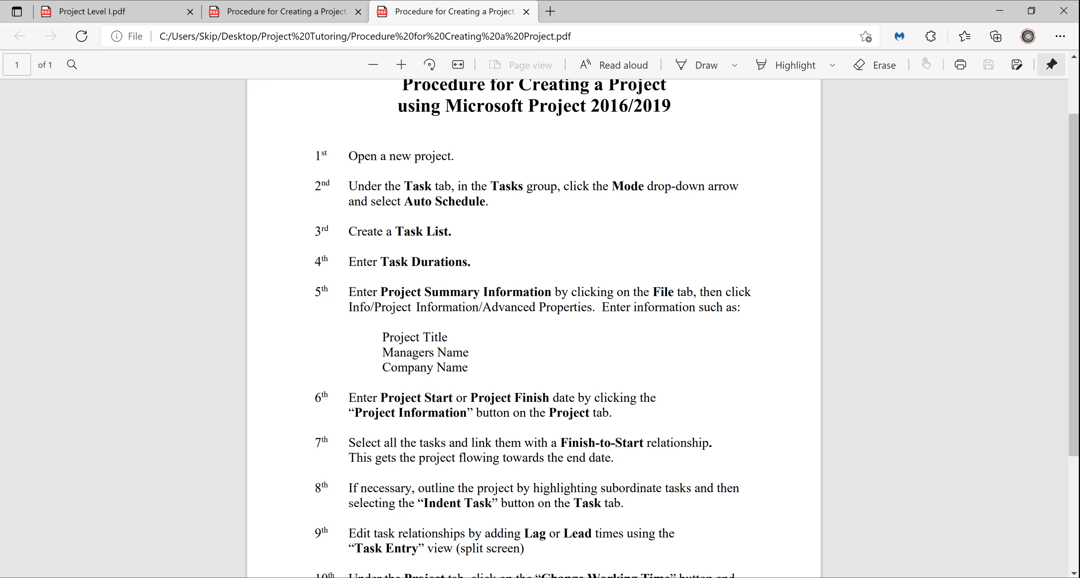
pyautogui.scroll(-4, 534, 329)
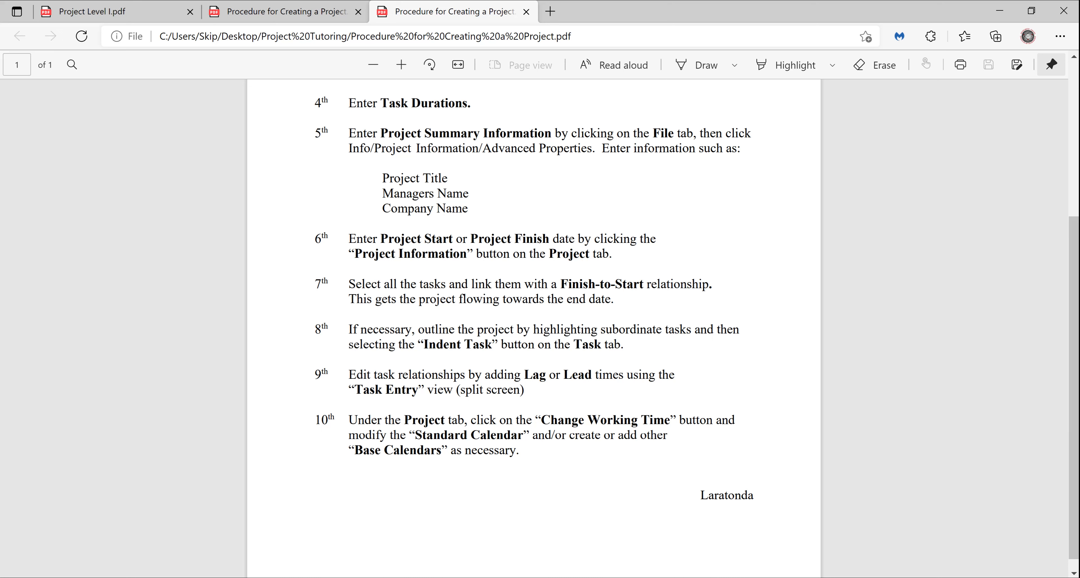
# Switch to Microsoft Whiteboard and create a new whiteboard
pyautogui.press('super+w')
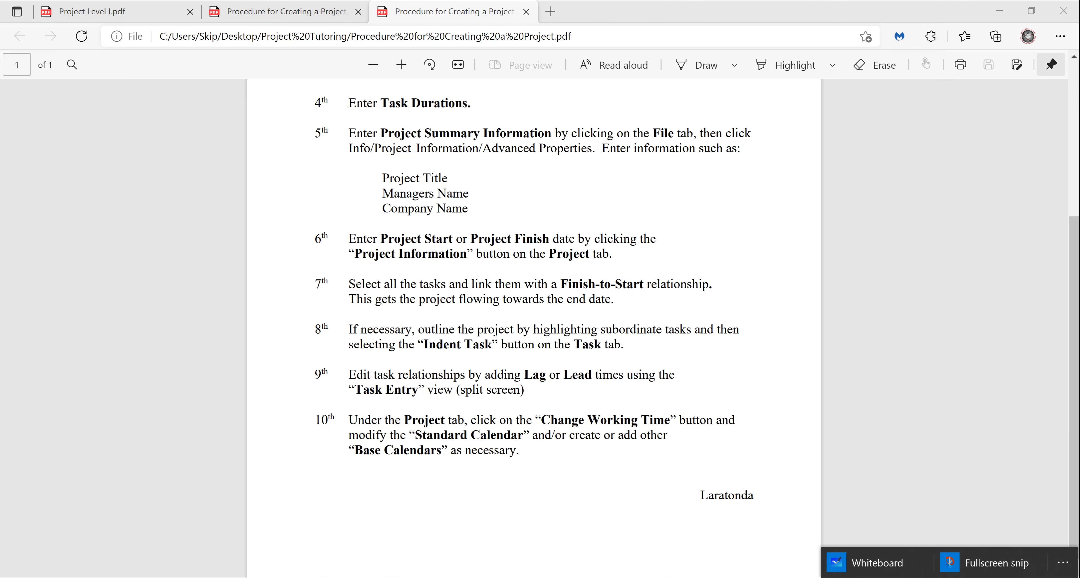
pyautogui.click(878, 563)
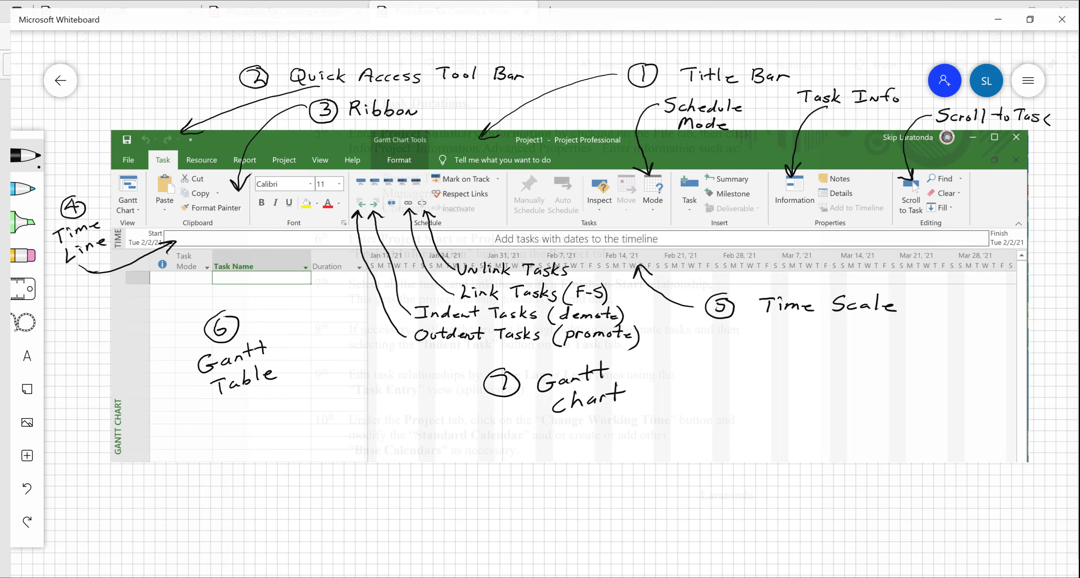
pyautogui.click(50, 73)
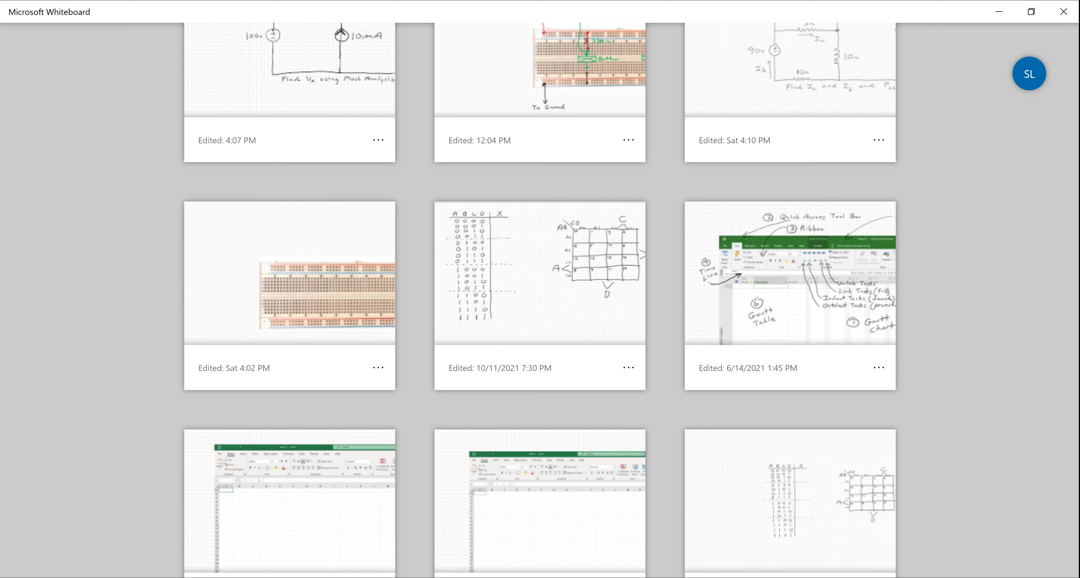
pyautogui.scroll(5, 290, 222)
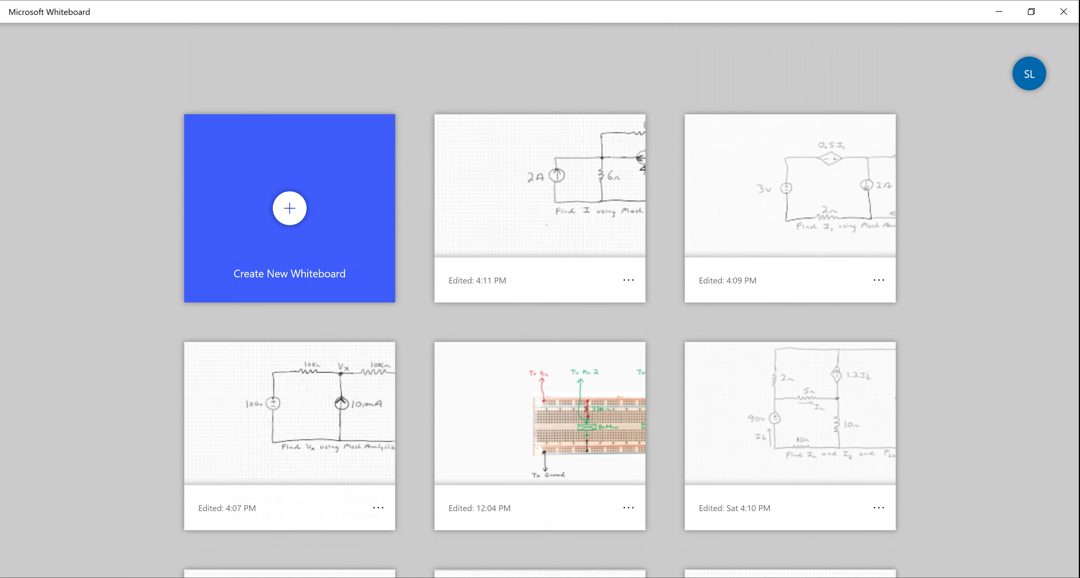
pyautogui.click(290, 222)
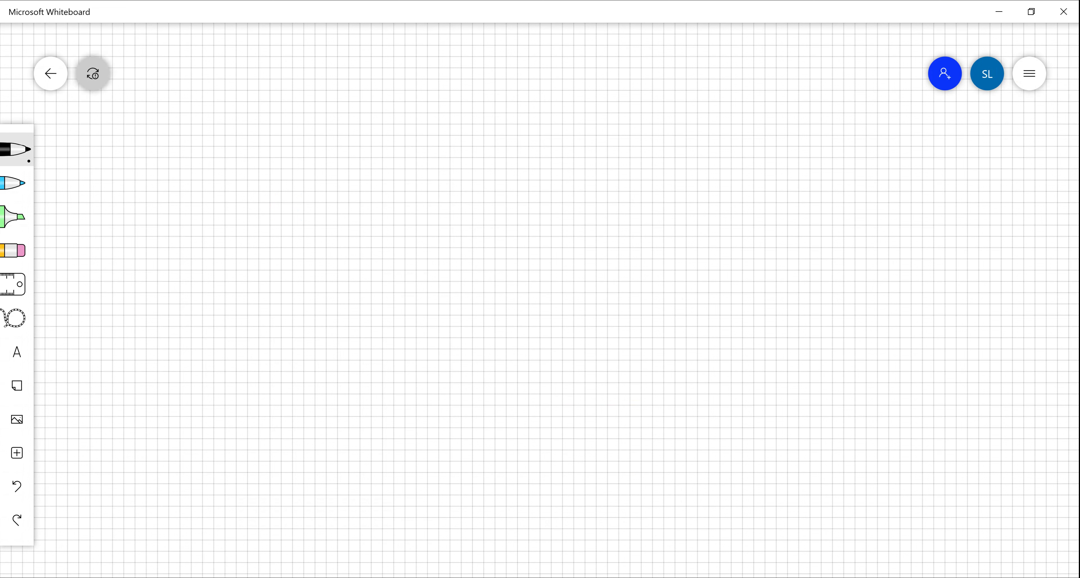
# Handwrite the instructor's e-mail address and the website AVIT.WS on the whiteboard, and underline them with a long curved stroke
pyautogui.moveTo(344, 124)
pyautogui.mouseDown()
pyautogui.moveTo(339, 156)
pyautogui.moveTo(344, 134)
pyautogui.moveTo(359, 150)
pyautogui.moveTo(392, 122)
pyautogui.moveTo(390, 145)
pyautogui.moveTo(426, 137)
pyautogui.moveTo(413, 143)
pyautogui.moveTo(462, 145)
pyautogui.moveTo(472, 162)
pyautogui.moveTo(475, 148)
pyautogui.moveTo(582, 144)
pyautogui.moveTo(587, 129)
pyautogui.moveTo(621, 144)
pyautogui.moveTo(715, 130)
pyautogui.moveTo(745, 158)
pyautogui.moveTo(902, 126)
pyautogui.moveTo(932, 138)
pyautogui.mouseUp()
pyautogui.click(466, 129)
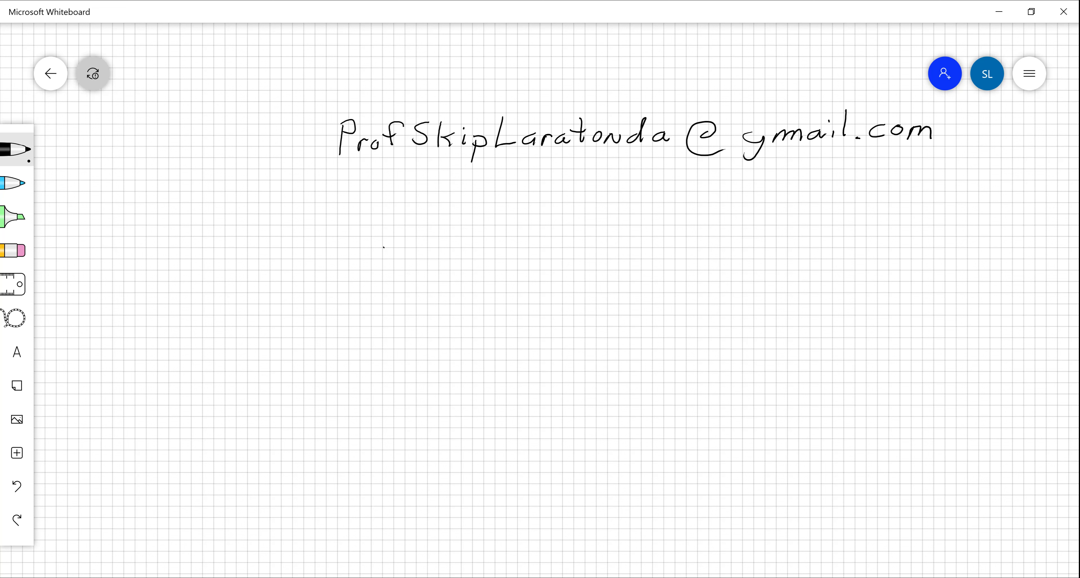
pyautogui.moveTo(384, 247)
pyautogui.mouseDown()
pyautogui.moveTo(399, 251)
pyautogui.moveTo(399, 266)
pyautogui.moveTo(393, 259)
pyautogui.moveTo(419, 246)
pyautogui.moveTo(467, 266)
pyautogui.moveTo(477, 245)
pyautogui.mouseUp()
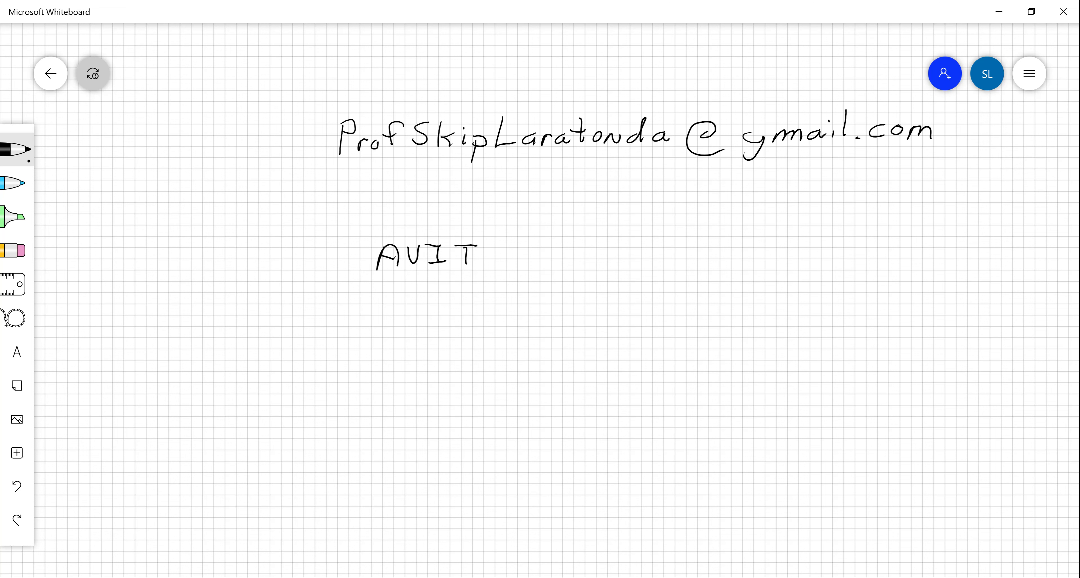
pyautogui.moveTo(506, 260)
pyautogui.mouseDown()
pyautogui.moveTo(521, 247)
pyautogui.moveTo(542, 257)
pyautogui.moveTo(525, 264)
pyautogui.mouseUp()
pyautogui.moveTo(366, 355); pyautogui.dragTo(716, 287)
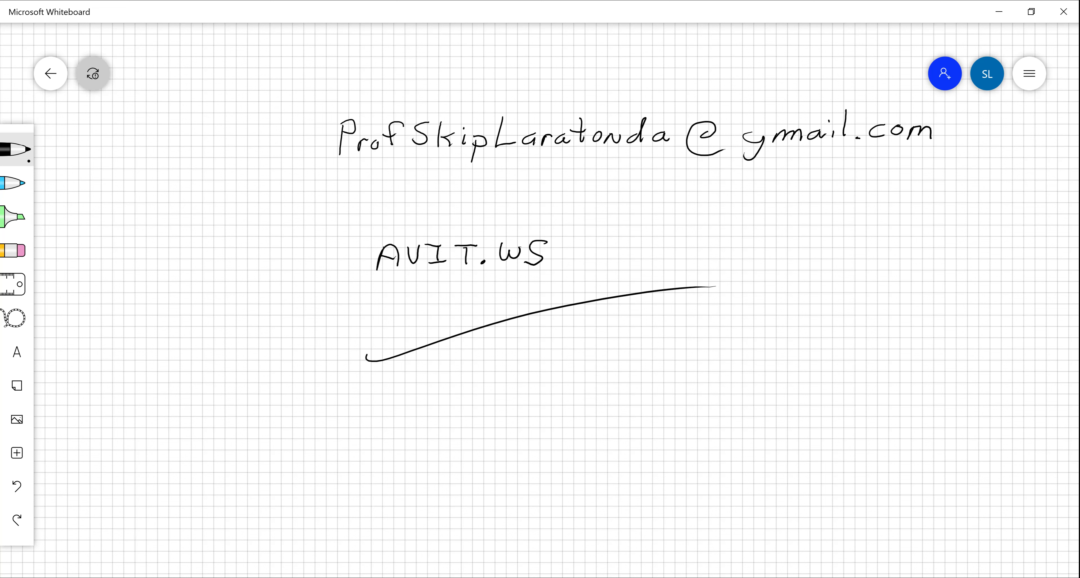